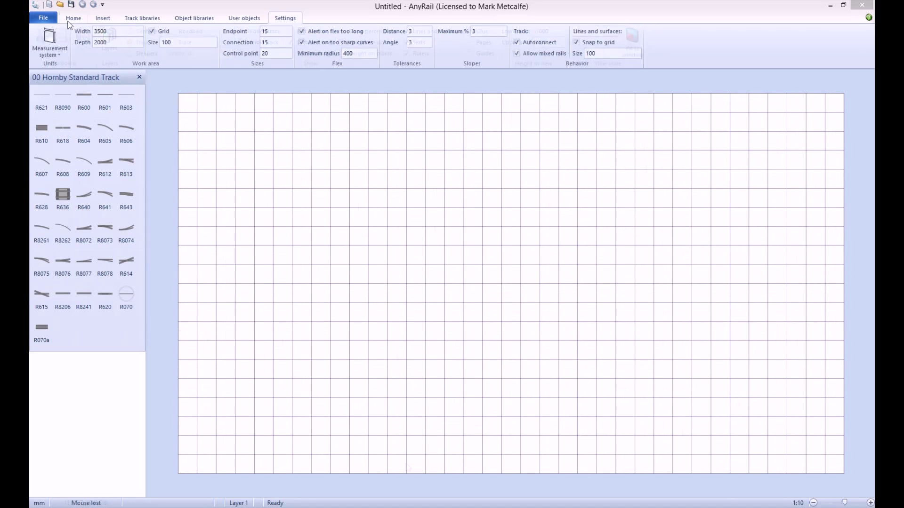
Step: Begin a surface outline at the work area's upper-left corner and trace the top edge with a 200 mm square notch starting 900 mm along
{"action": "left_click", "coordinate": [71, 19]}
{"action": "left_click", "coordinate": [107, 18]}
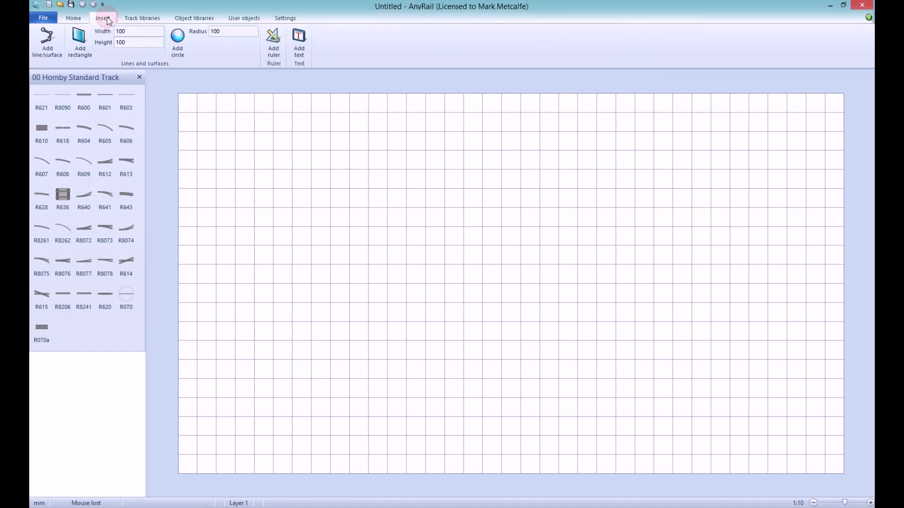
{"action": "left_click", "coordinate": [53, 41]}
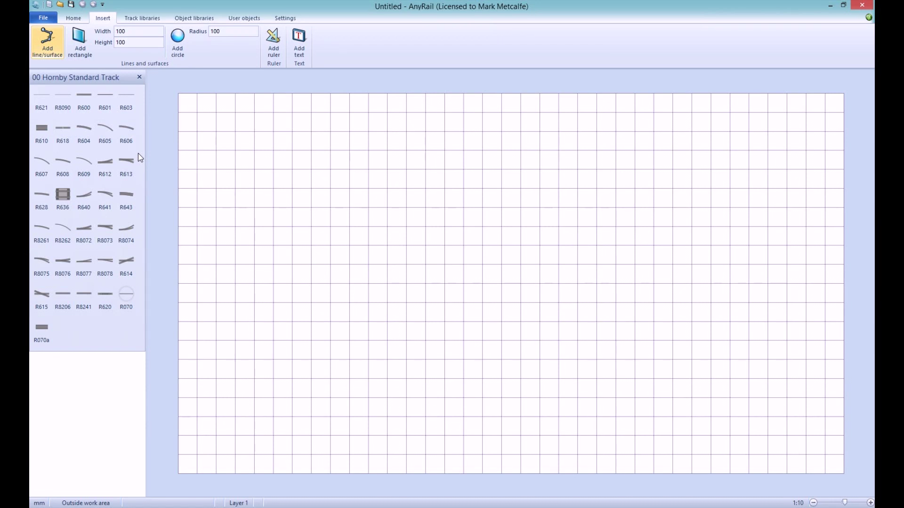
{"action": "left_click", "coordinate": [179, 94]}
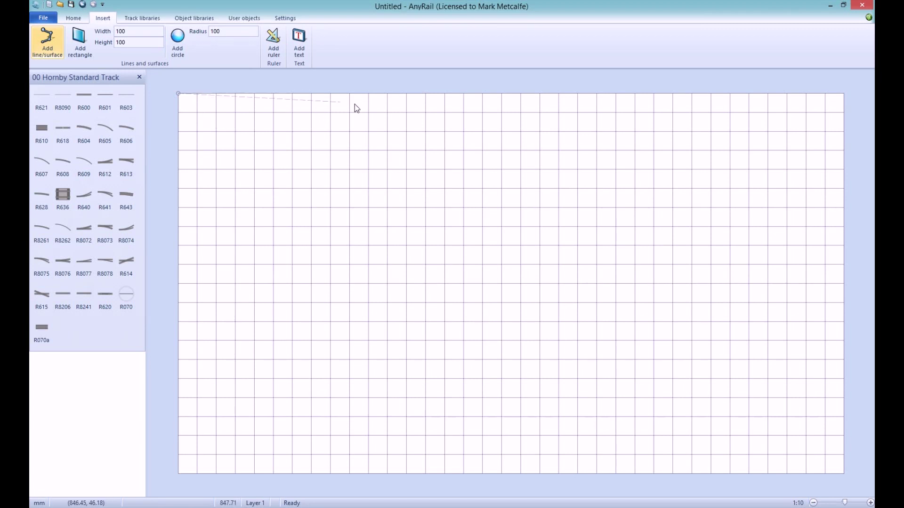
{"action": "left_click", "coordinate": [349, 93]}
{"action": "left_click", "coordinate": [349, 130]}
{"action": "left_click", "coordinate": [387, 131]}
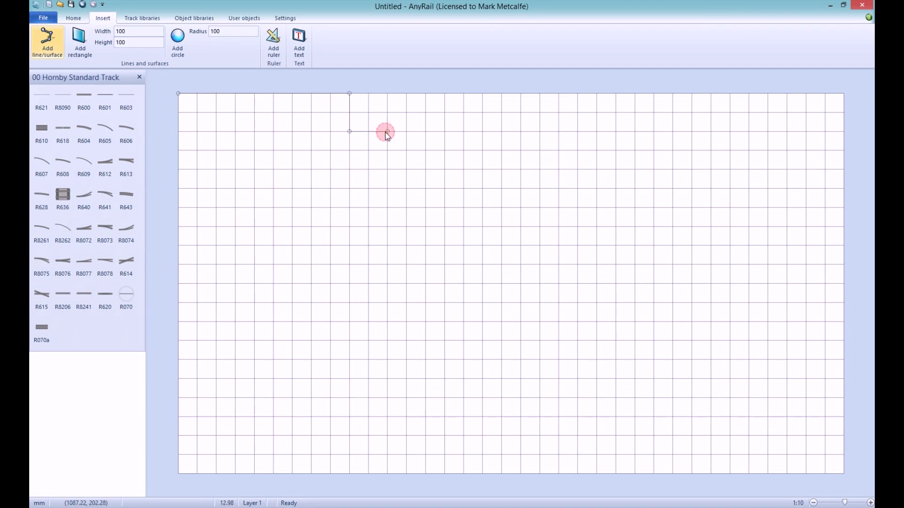
{"action": "left_click", "coordinate": [388, 94]}
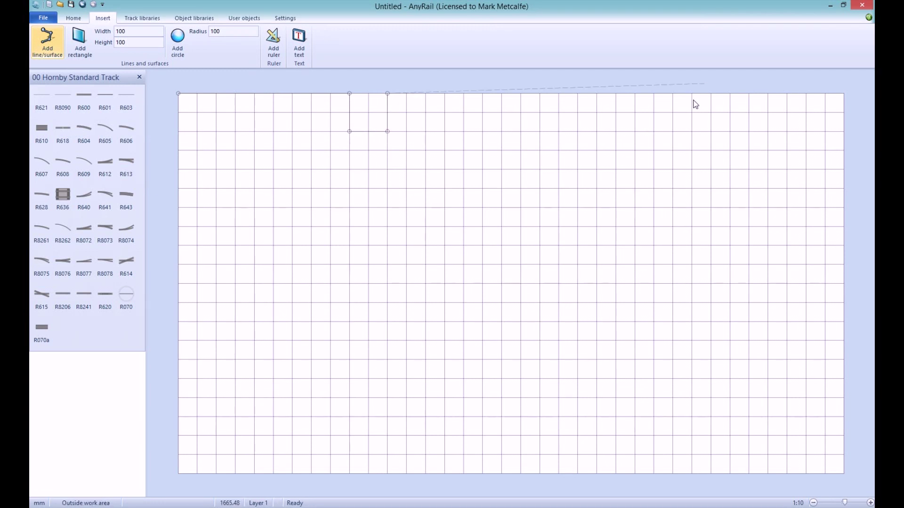
Step: Continue the outline along the top edge with a second 200 mm square notch starting at 2400 mm, ending at the upper-right corner
{"action": "left_click", "coordinate": [635, 93]}
{"action": "left_click", "coordinate": [635, 131]}
{"action": "left_click", "coordinate": [672, 131]}
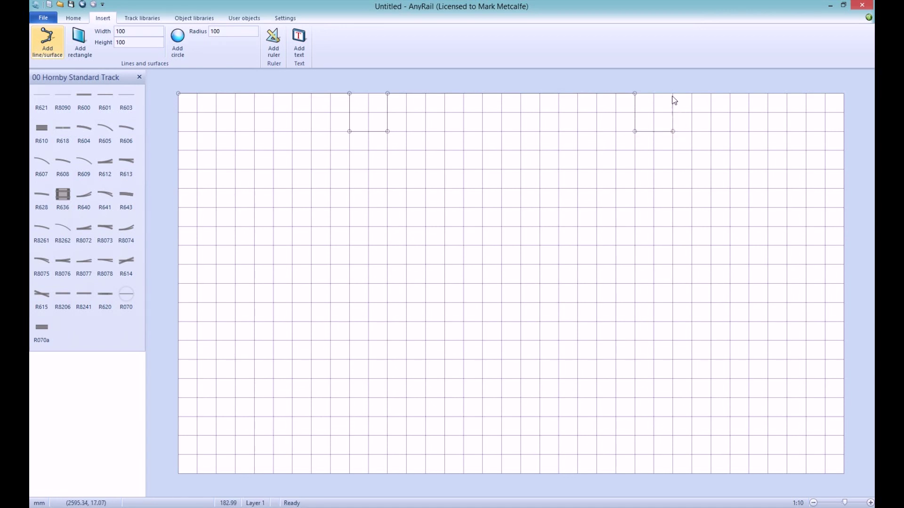
{"action": "left_click", "coordinate": [673, 93]}
{"action": "left_click", "coordinate": [844, 94]}
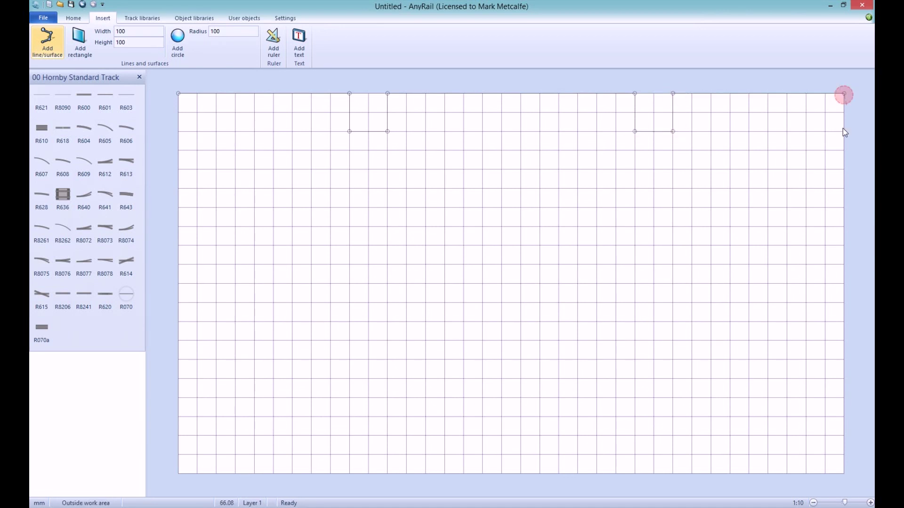
Step: Run the outline around the other three edges of the work area and close it at its starting corner
{"action": "left_click", "coordinate": [843, 473]}
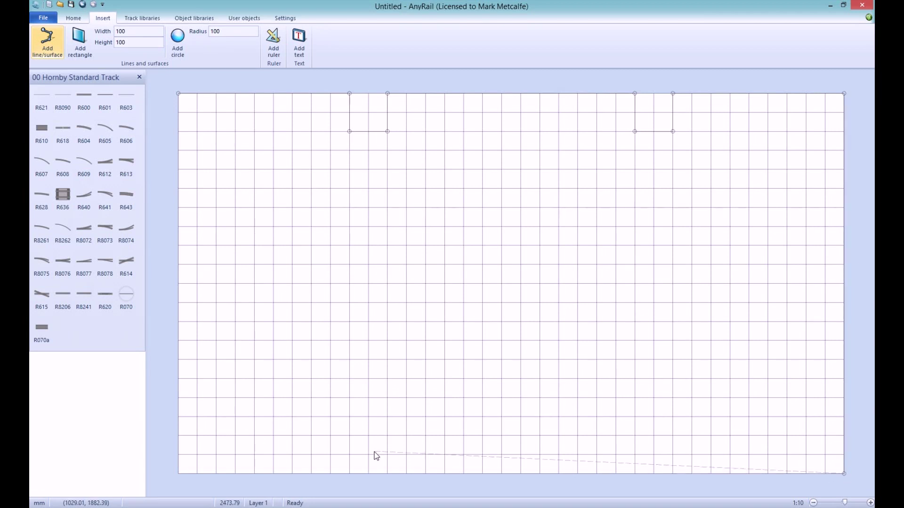
{"action": "left_click", "coordinate": [179, 474]}
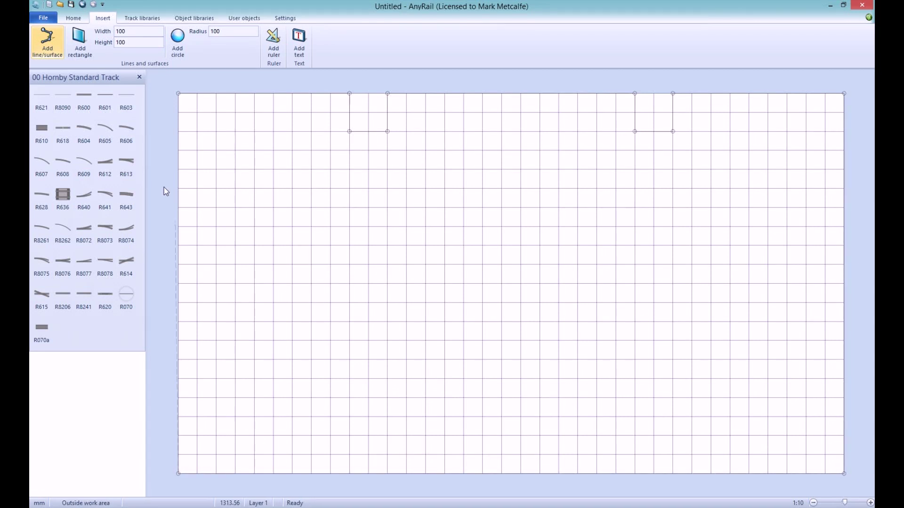
{"action": "left_click", "coordinate": [178, 93]}
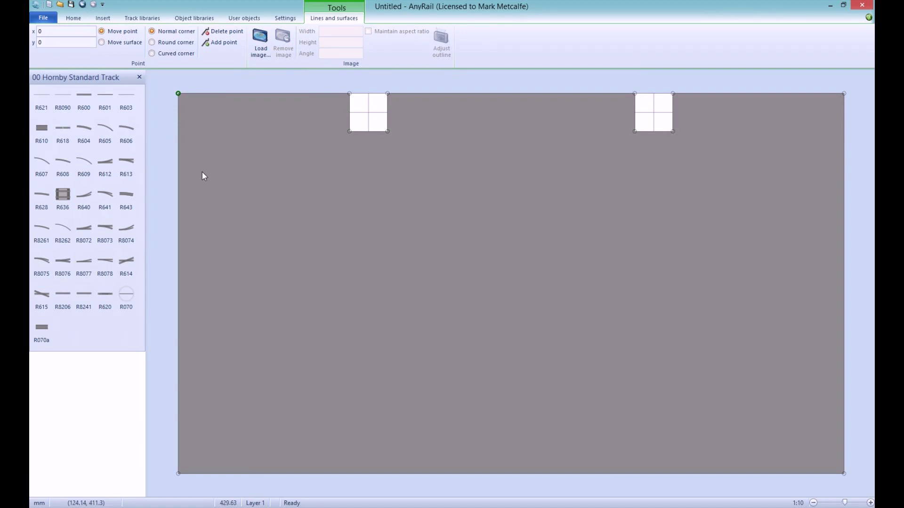
{"action": "key", "text": "Escape"}
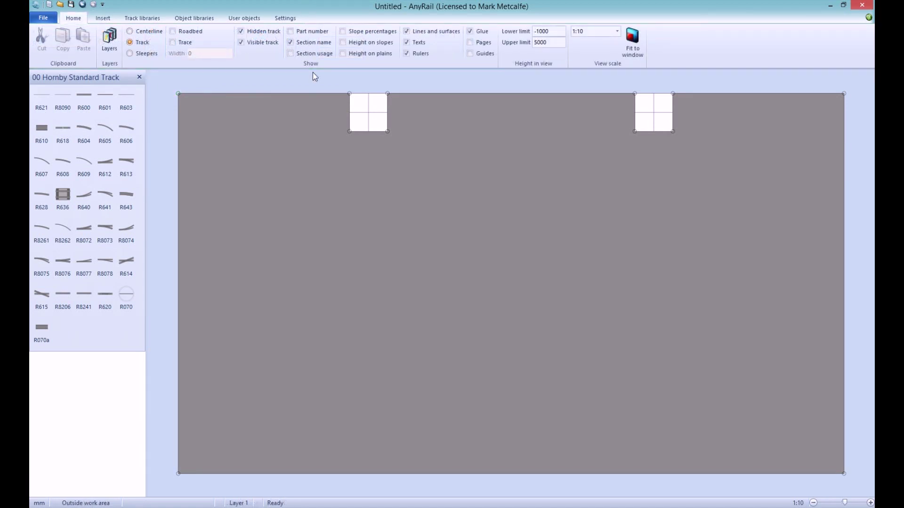
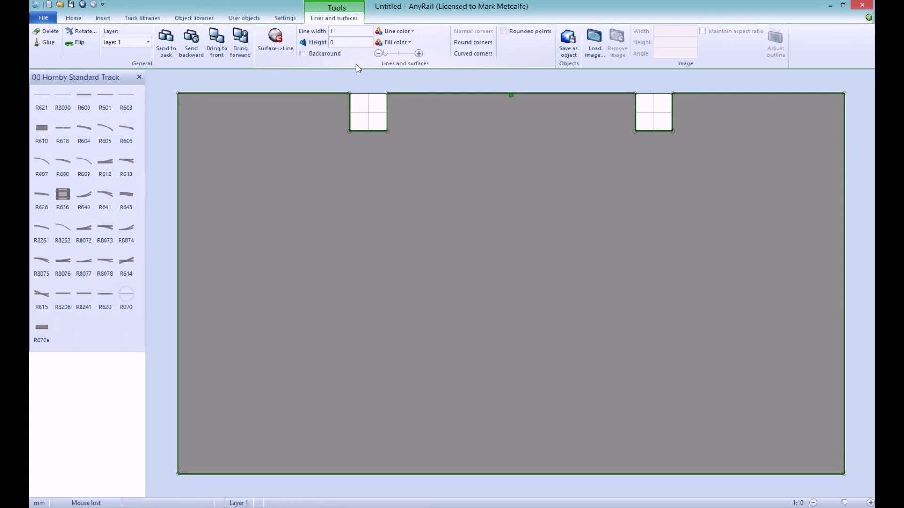
Step: Make the notched surface a background and give it a light blue fill
{"action": "left_click", "coordinate": [304, 54]}
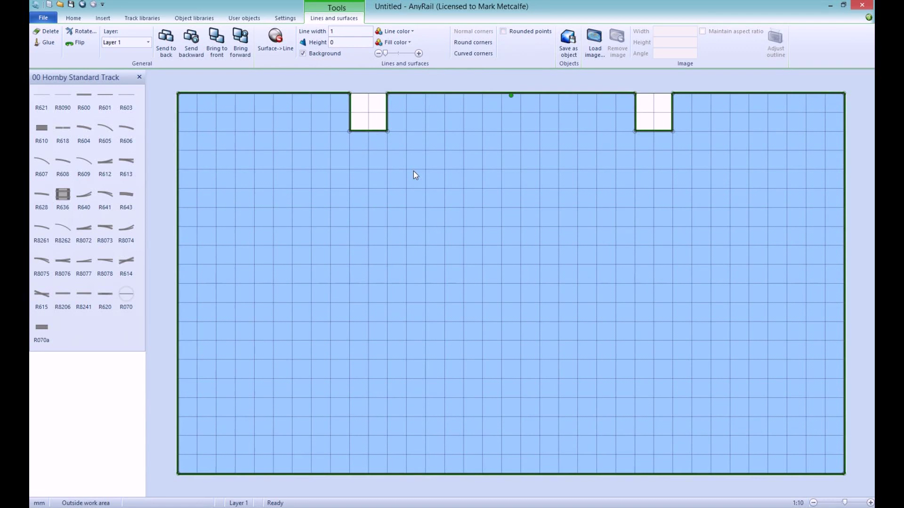
{"action": "left_click", "coordinate": [404, 31]}
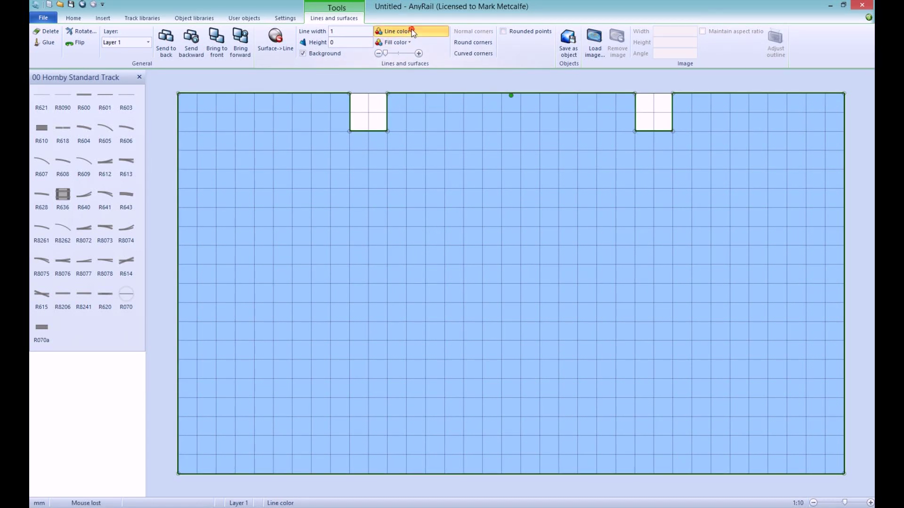
{"action": "left_click", "coordinate": [414, 40]}
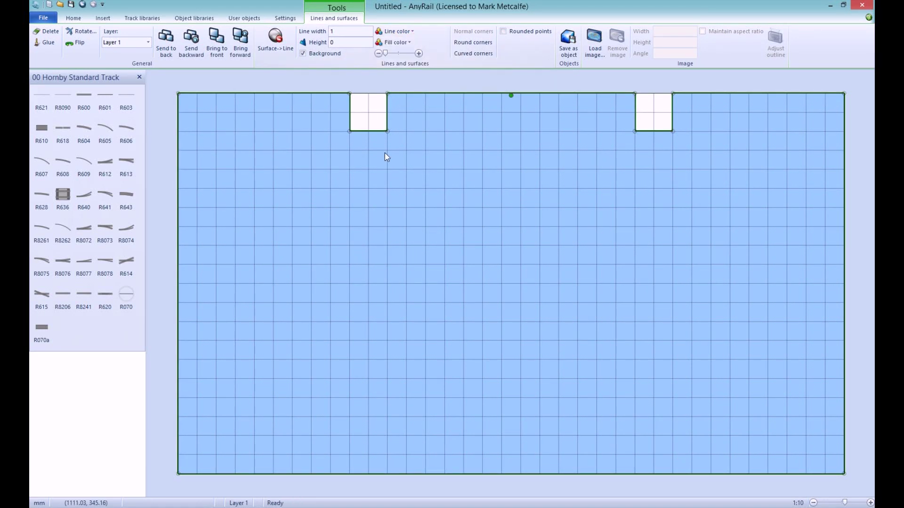
{"action": "left_click", "coordinate": [365, 76]}
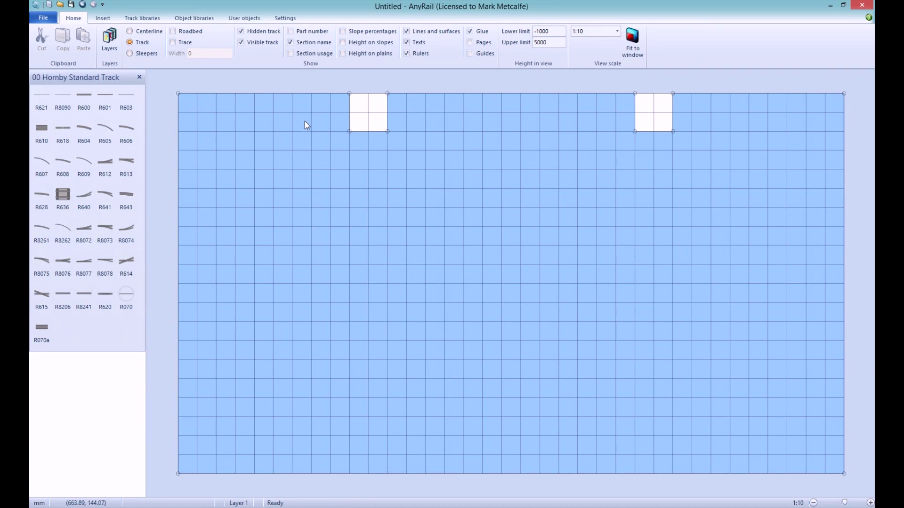
Step: Draw a 2500 by 1200 mm rectangular surface inside the blue area, with its upper-left corner at 400, 300
{"action": "left_click", "coordinate": [103, 18]}
{"action": "left_click", "coordinate": [43, 47]}
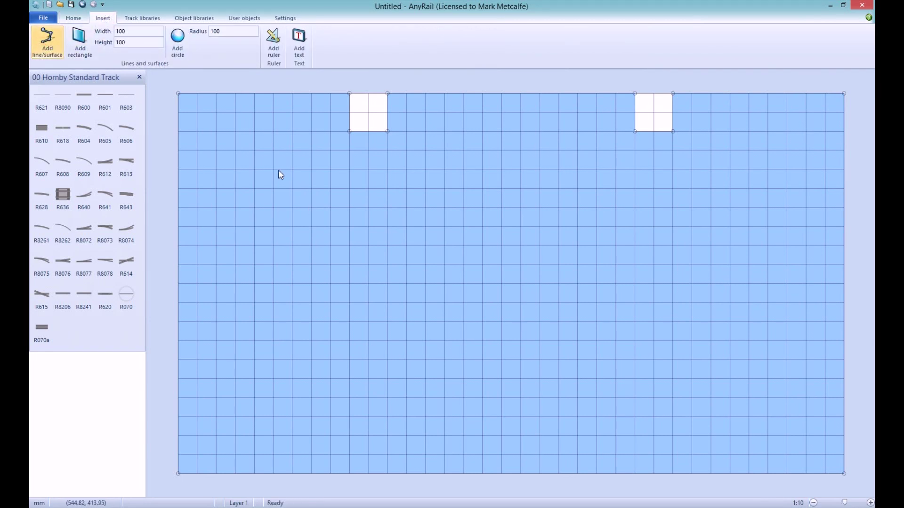
{"action": "left_click", "coordinate": [254, 150]}
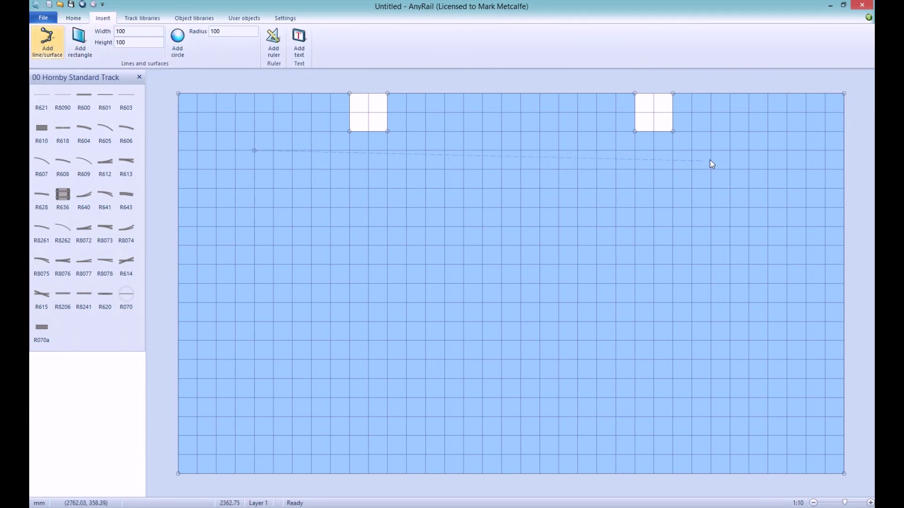
{"action": "left_click", "coordinate": [730, 151]}
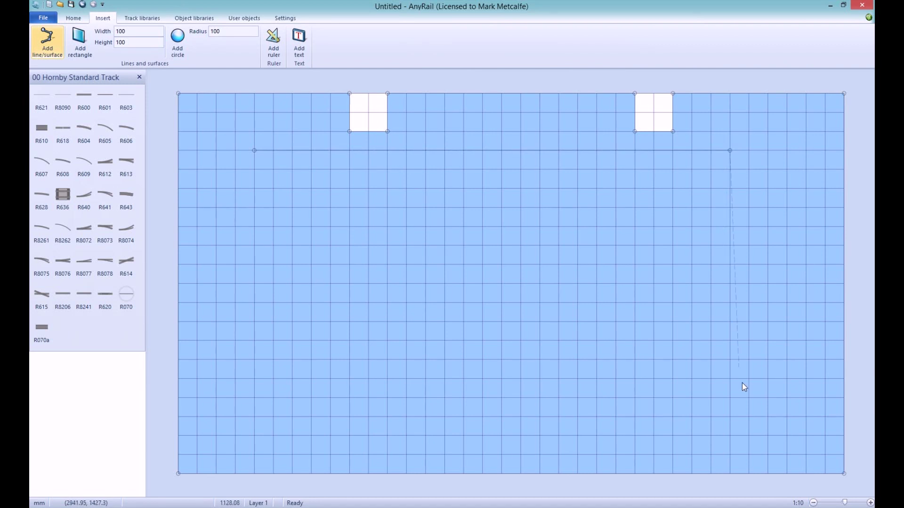
{"action": "left_click", "coordinate": [730, 378]}
{"action": "left_click", "coordinate": [253, 378]}
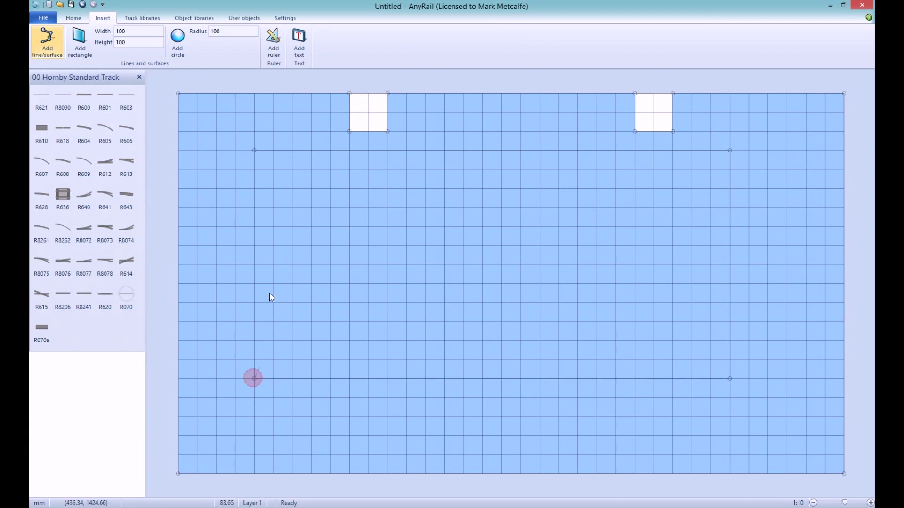
{"action": "left_click", "coordinate": [254, 150]}
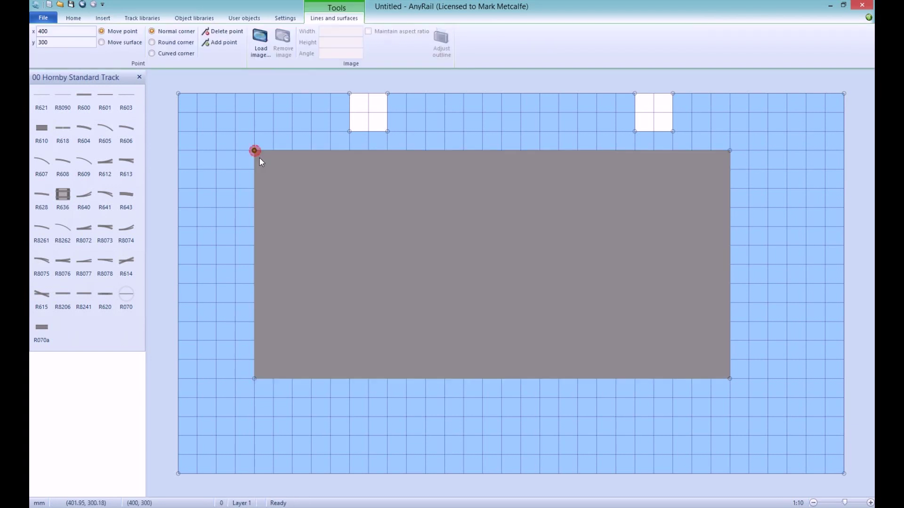
Step: Draw a 1500 by 600 mm rectangular surface centred inside the grey one, with its upper-left corner at 900, 600
{"action": "left_click", "coordinate": [102, 19]}
{"action": "left_click", "coordinate": [47, 41]}
{"action": "left_click", "coordinate": [342, 208]}
{"action": "left_click", "coordinate": [349, 321]}
{"action": "left_click", "coordinate": [631, 328]}
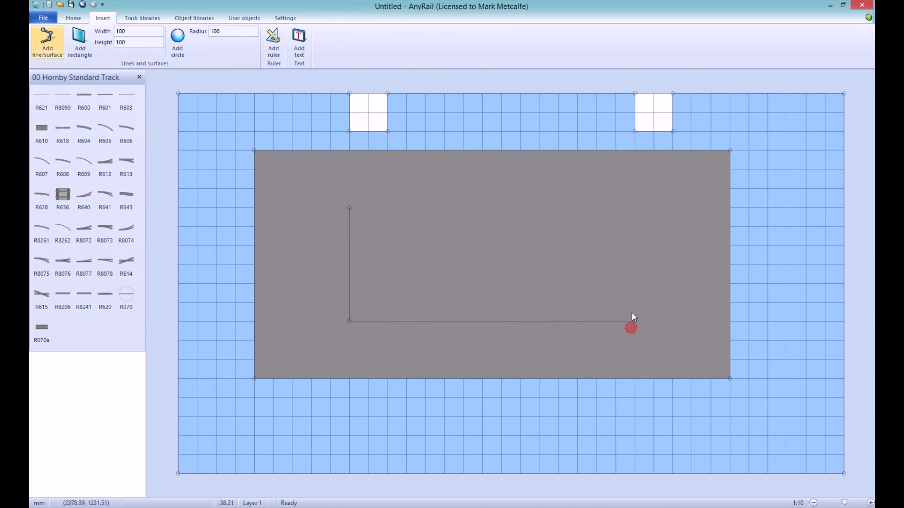
{"action": "left_click", "coordinate": [635, 208]}
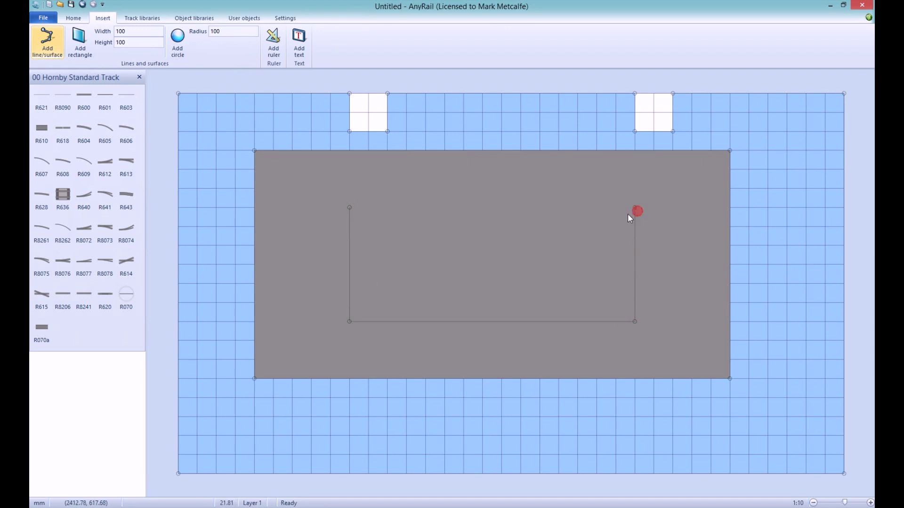
{"action": "left_click", "coordinate": [349, 207]}
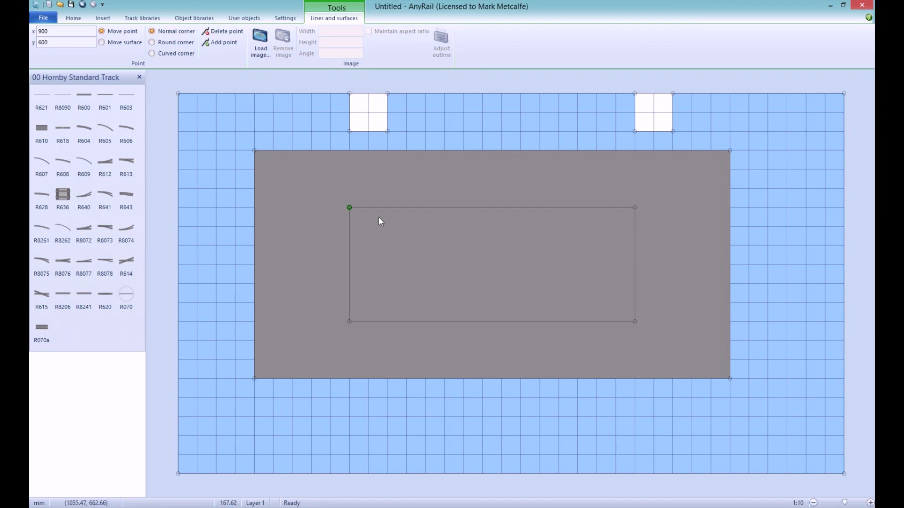
Step: Make the inner rectangle a background surface and give it a pale fill colour
{"action": "left_click", "coordinate": [376, 208]}
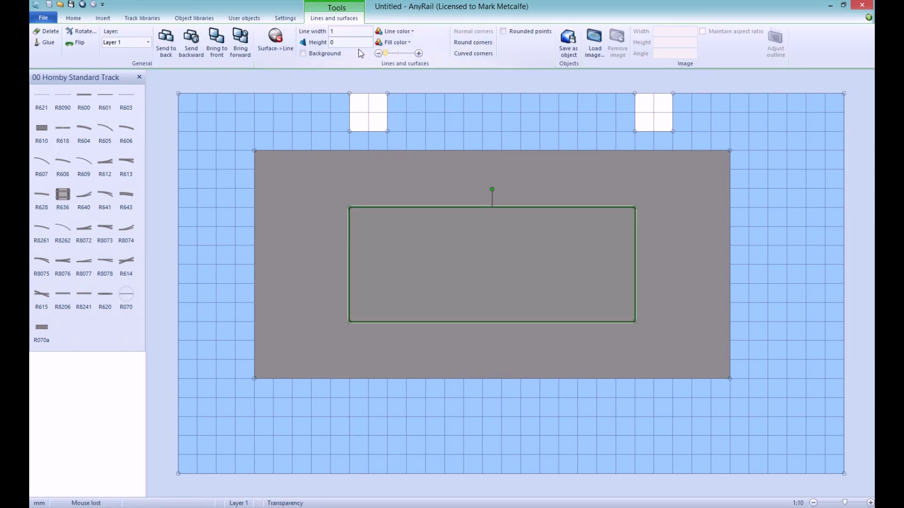
{"action": "left_click", "coordinate": [302, 53]}
{"action": "left_click", "coordinate": [394, 42]}
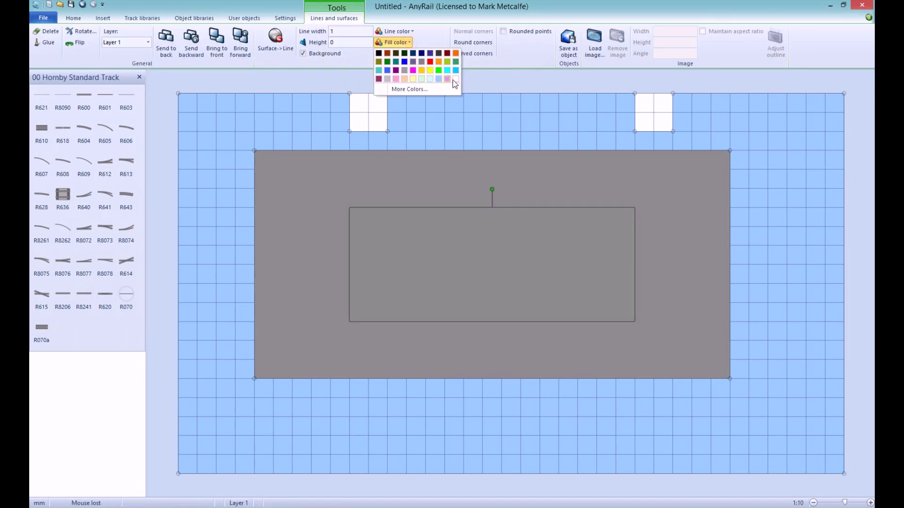
{"action": "left_click", "coordinate": [413, 79]}
Step: Increase the transparency of the larger grey rectangle to about half so the surfaces beneath show through
{"action": "left_click", "coordinate": [364, 151]}
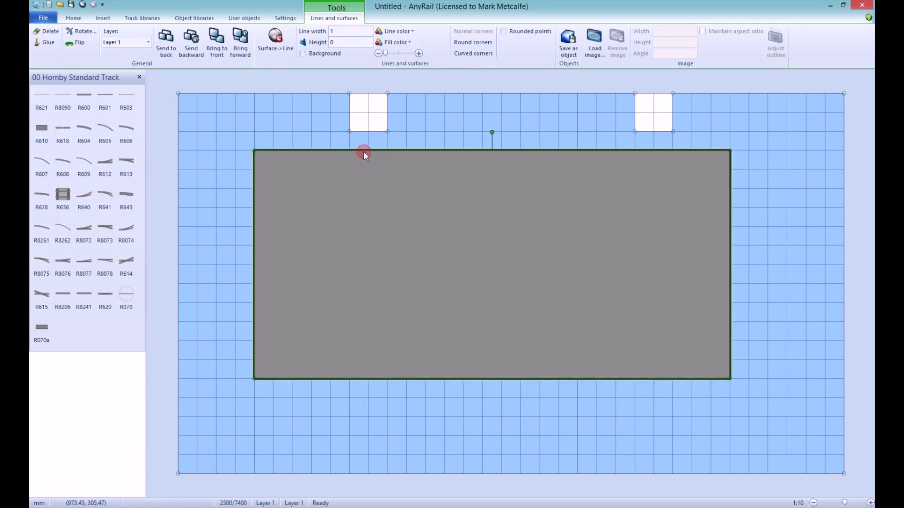
{"action": "left_click_drag", "start_coordinate": [386, 53], "coordinate": [397, 56]}
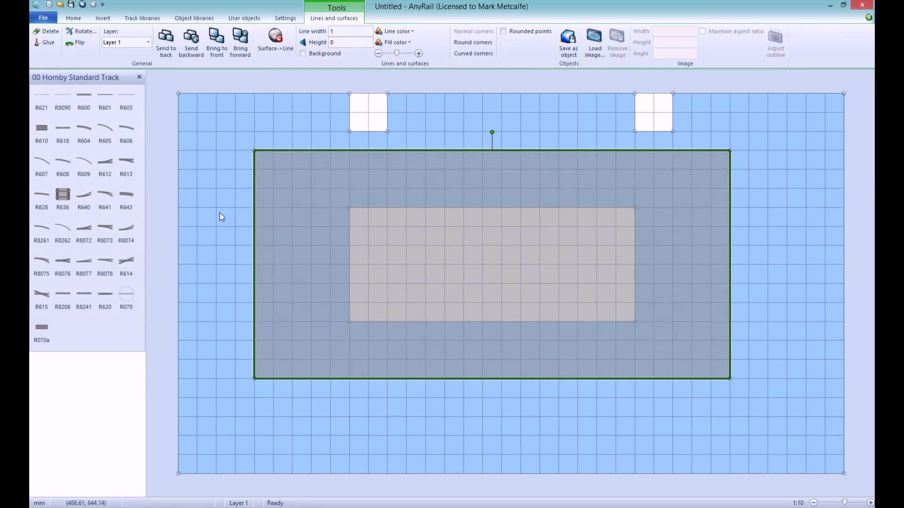
{"action": "left_click", "coordinate": [156, 196]}
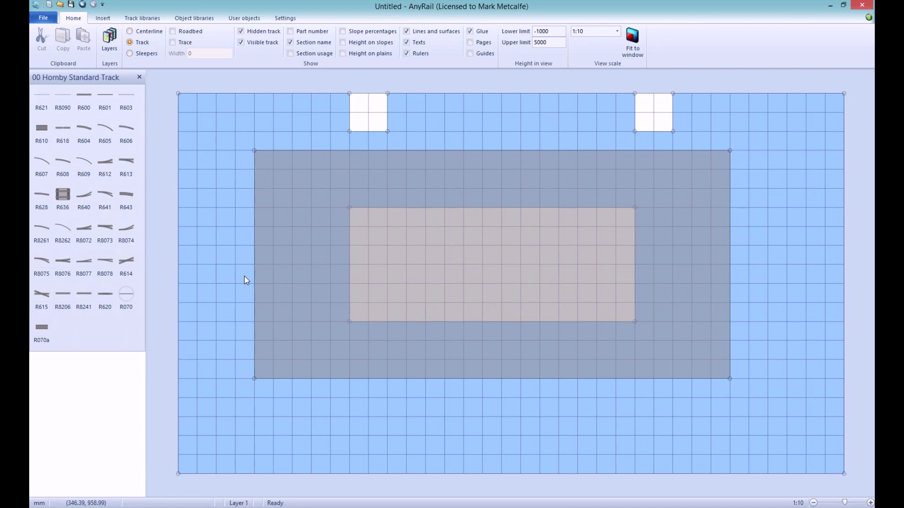
Step: Add two points to the grey rectangle's top edge, at x 1200 mm and x 2000 mm
{"action": "right_click", "coordinate": [406, 150]}
{"action": "left_click", "coordinate": [438, 204]}
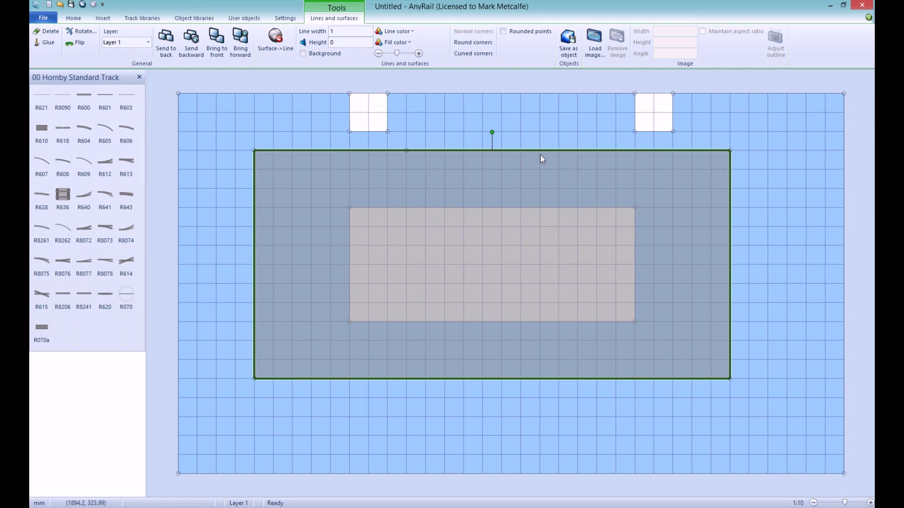
{"action": "right_click", "coordinate": [559, 152]}
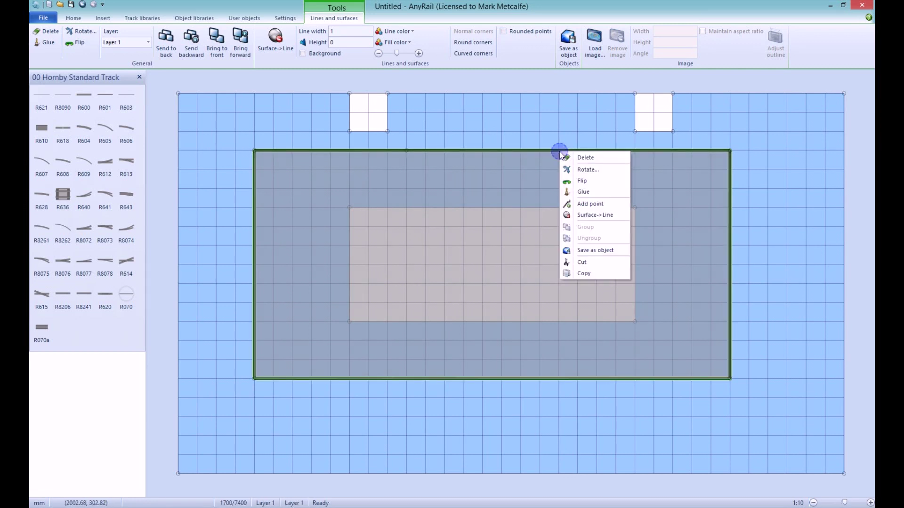
{"action": "left_click", "coordinate": [588, 207]}
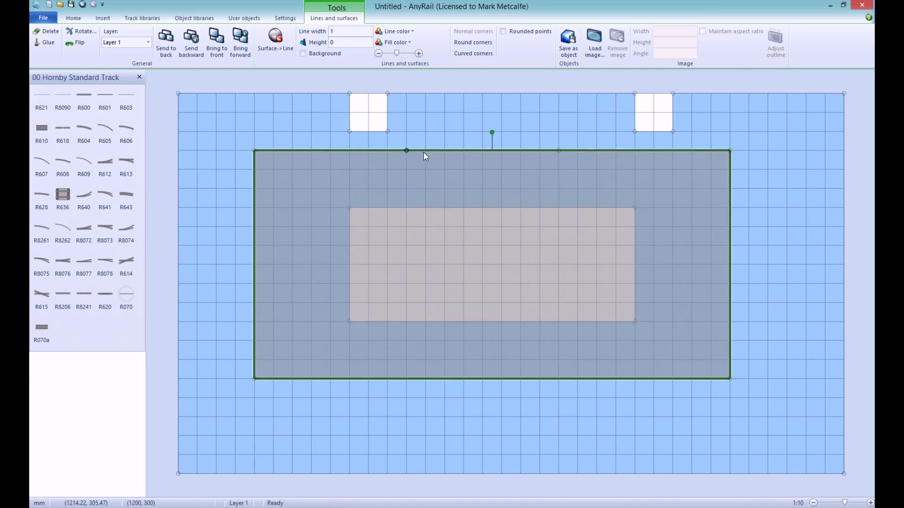
Step: Add points at x 1500 mm and 1700 mm on the same edge and move both up 200 mm to form a trapezoidal bulge
{"action": "right_click", "coordinate": [465, 151]}
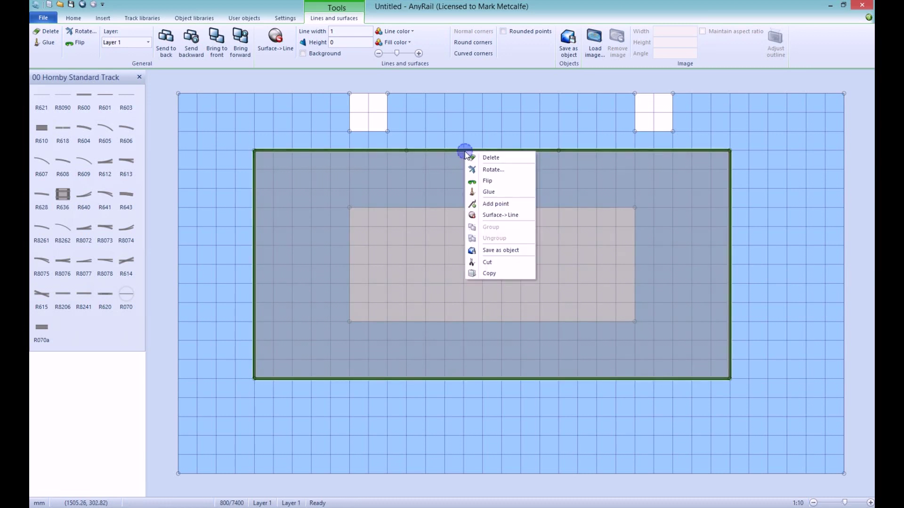
{"action": "left_click", "coordinate": [492, 204]}
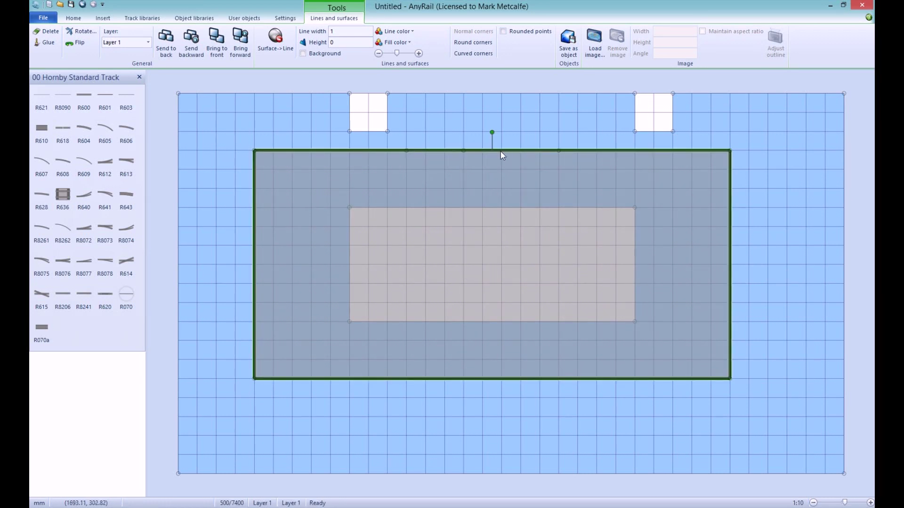
{"action": "right_click", "coordinate": [501, 151]}
{"action": "left_click", "coordinate": [531, 204]}
{"action": "left_click_drag", "start_coordinate": [503, 151], "coordinate": [502, 113]}
{"action": "left_click_drag", "start_coordinate": [464, 151], "coordinate": [465, 112]}
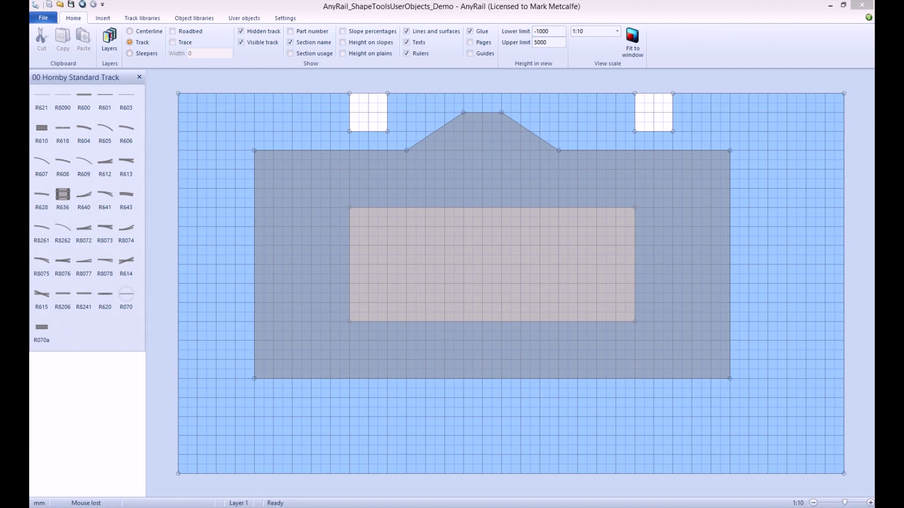
Step: Draw an open line through (500, 400), (1300, 400), (1500, 300), (1600, 200) and (1600, 100) mm on the grey surface
{"action": "scroll", "coordinate": [84, 17], "scroll_direction": "down", "scroll_amount": 5}
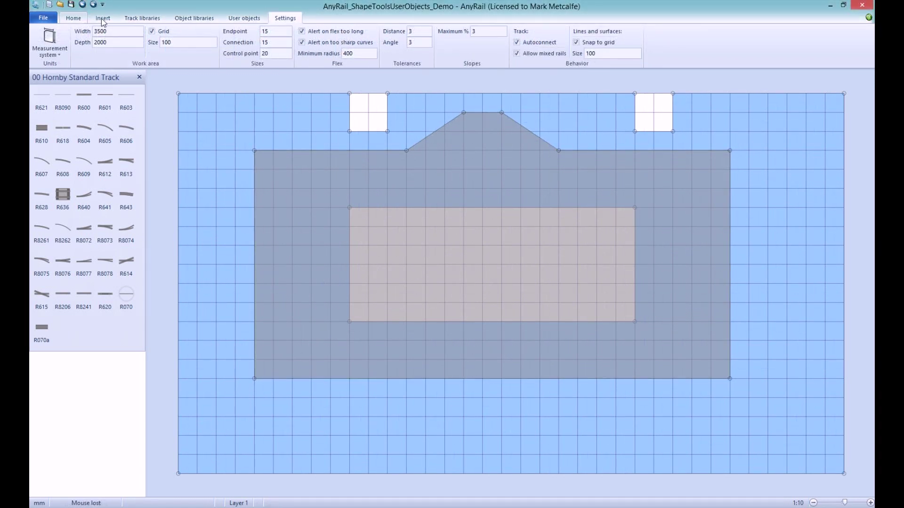
{"action": "left_click", "coordinate": [103, 18]}
{"action": "left_click", "coordinate": [47, 41]}
{"action": "left_click", "coordinate": [273, 170]}
{"action": "left_click", "coordinate": [426, 170]}
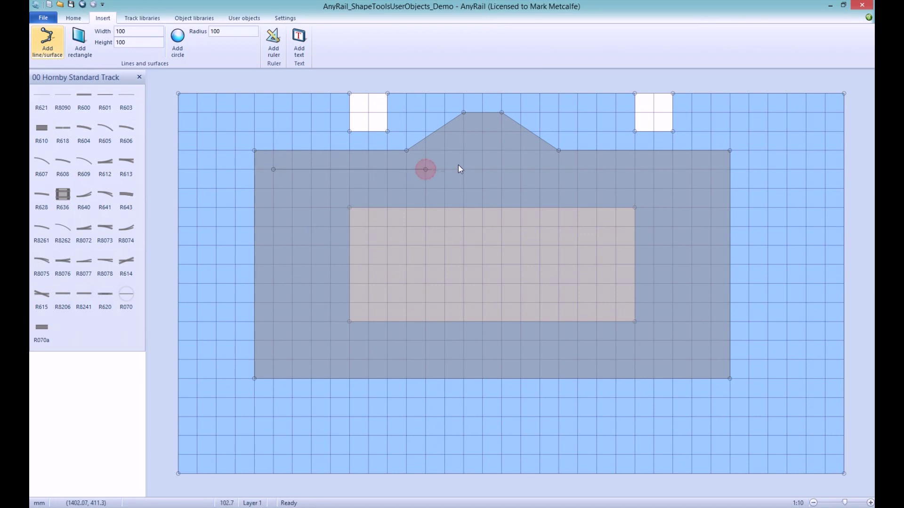
{"action": "left_click", "coordinate": [464, 151]}
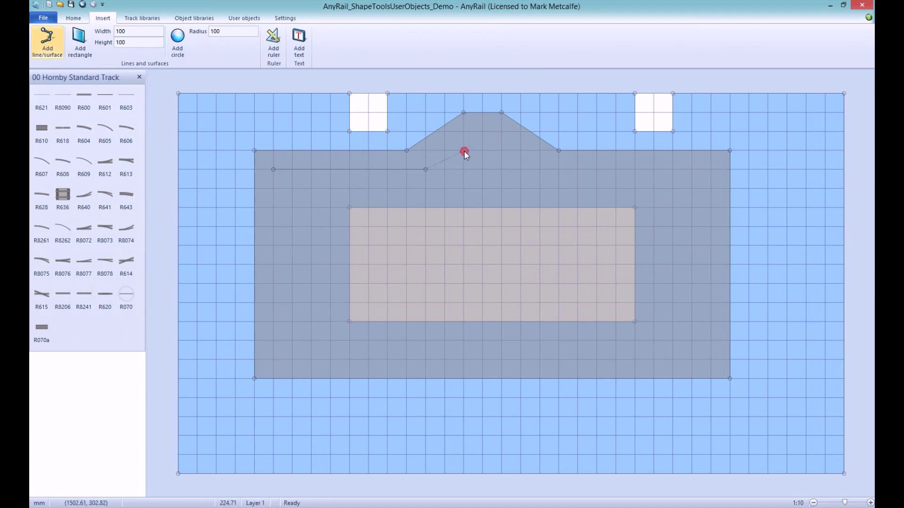
{"action": "left_click", "coordinate": [482, 132]}
{"action": "left_click", "coordinate": [482, 112]}
{"action": "key", "text": "Escape"}
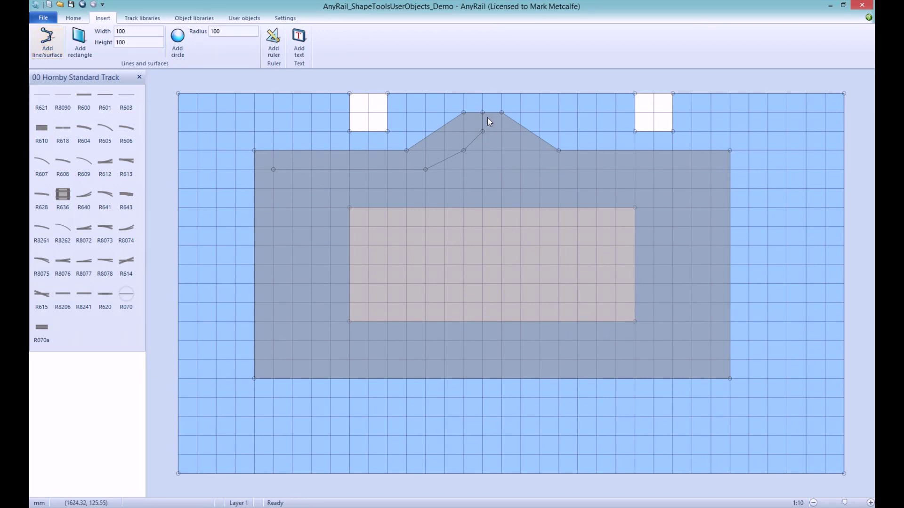
Step: Set the width of the bent line running into the trapezoidal bulge to 100 mm
{"action": "left_click", "coordinate": [483, 117]}
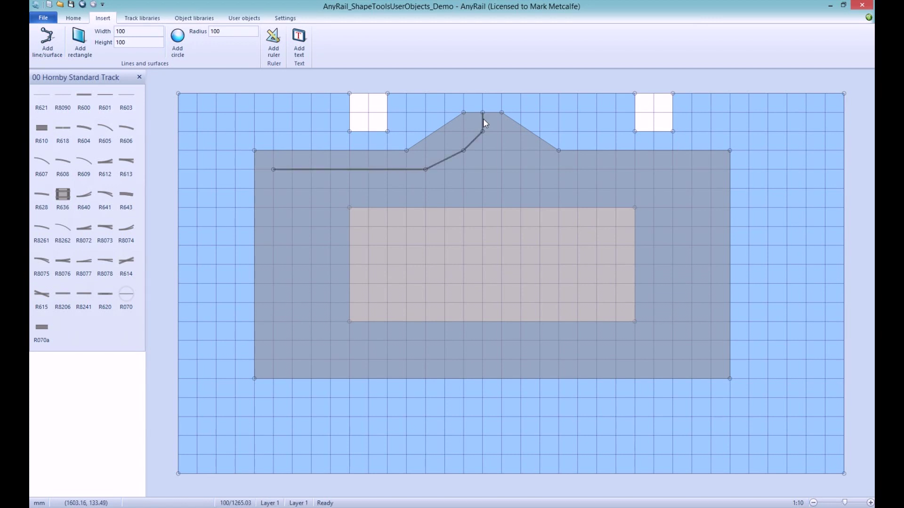
{"action": "left_click", "coordinate": [482, 118]}
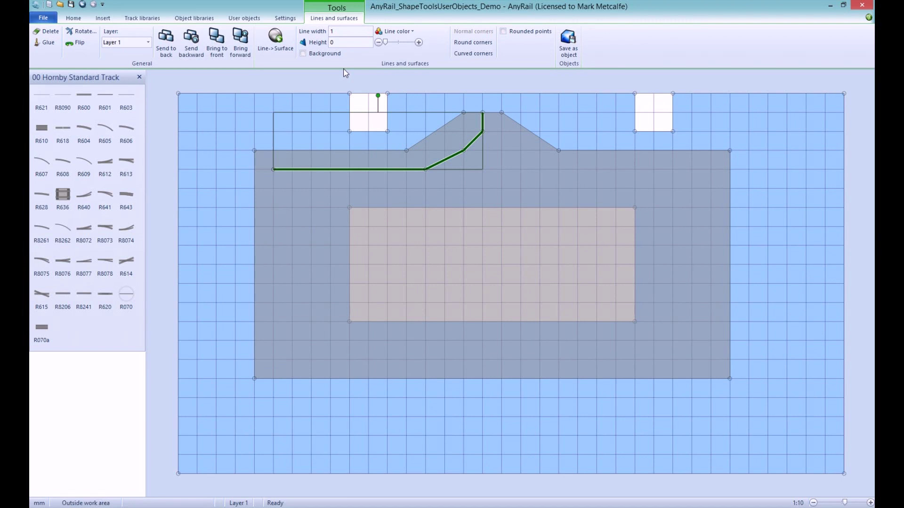
{"action": "left_click", "coordinate": [343, 35]}
{"action": "type", "text": "100"}
{"action": "key", "text": "Return"}
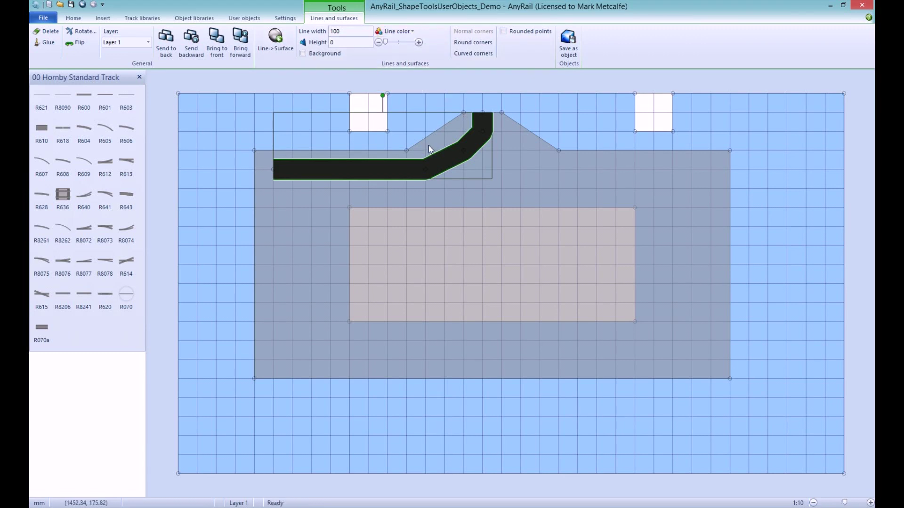
Step: Apply round corners to the thick black line so its bends become smooth
{"action": "left_click", "coordinate": [278, 83]}
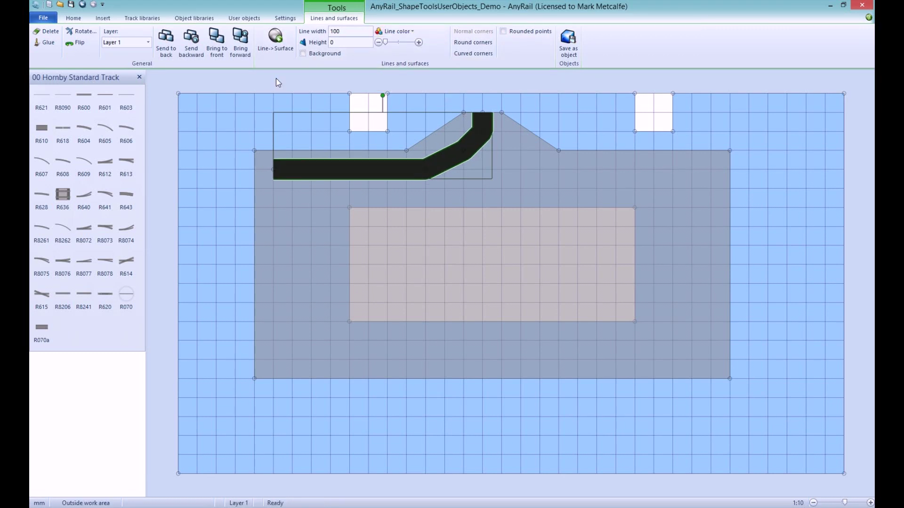
{"action": "left_click", "coordinate": [426, 157]}
{"action": "left_click", "coordinate": [473, 53]}
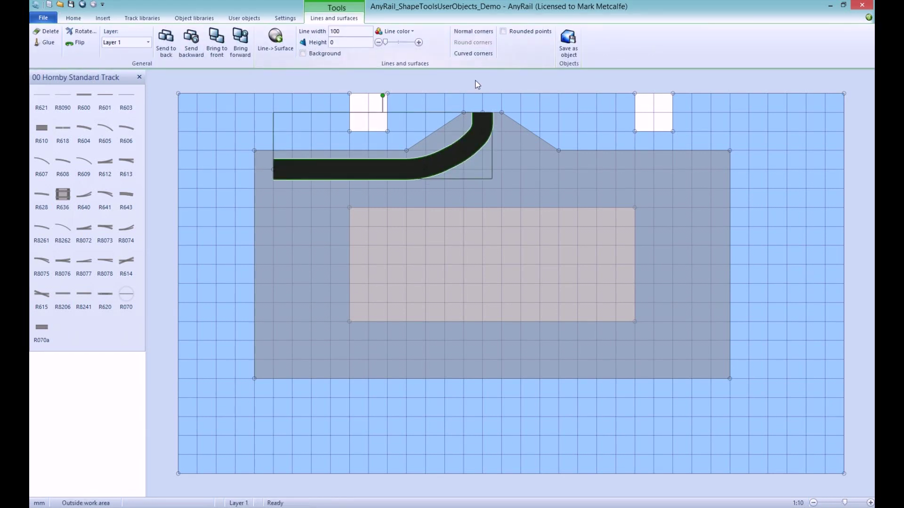
{"action": "left_click", "coordinate": [395, 86]}
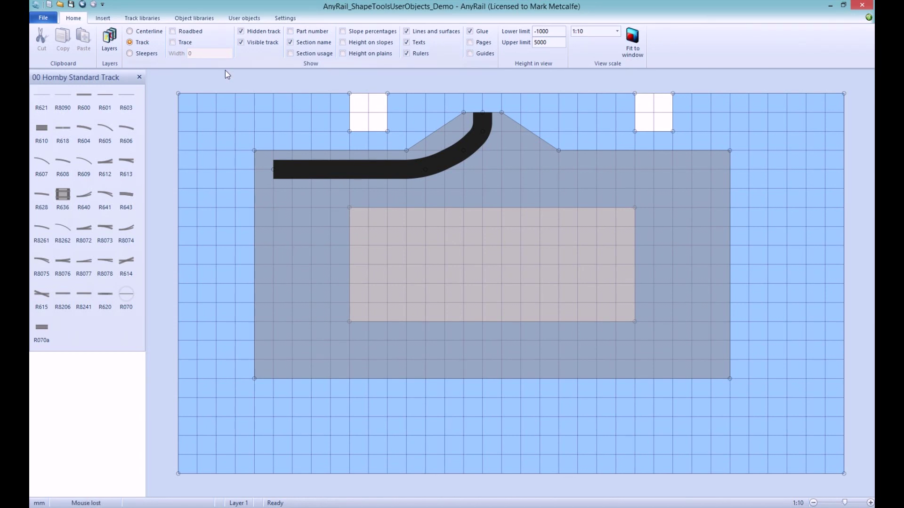
Step: Add a circle of radius 100 mm and place it in the grey surface's upper-right corner, centred at about (2800, 400) mm
{"action": "left_click", "coordinate": [104, 18]}
{"action": "left_click", "coordinate": [177, 39]}
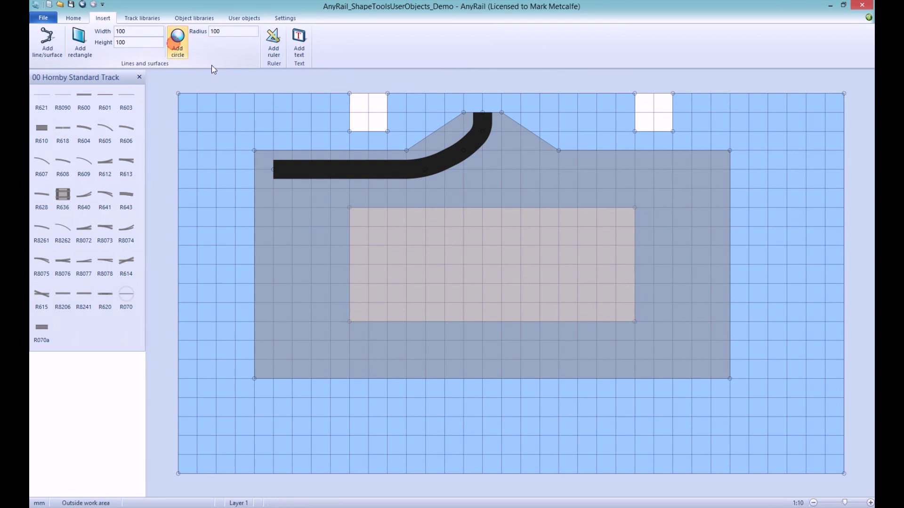
{"action": "left_click_drag", "start_coordinate": [685, 177], "coordinate": [730, 183]}
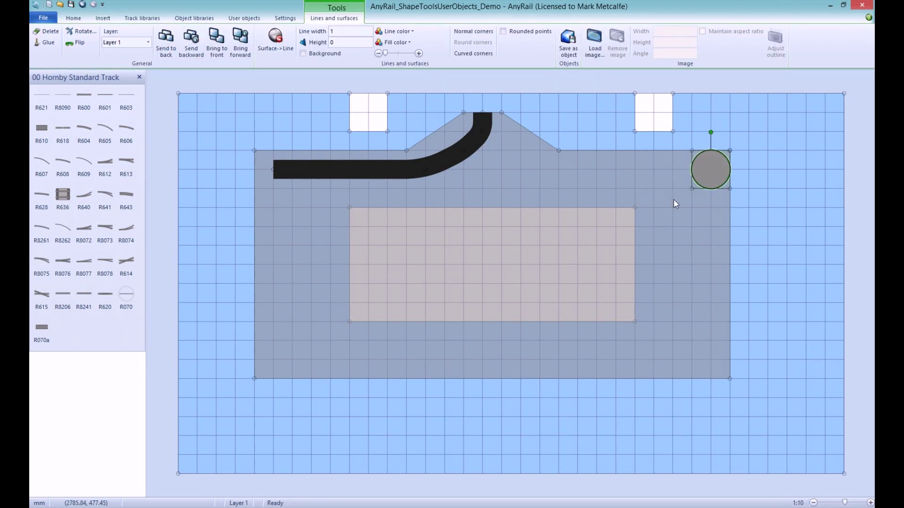
Step: Move the circle's lower-left point to about (2600, 600) mm and add a point on its lower edge, placed at (2800, 700) mm
{"action": "double_click", "coordinate": [692, 188]}
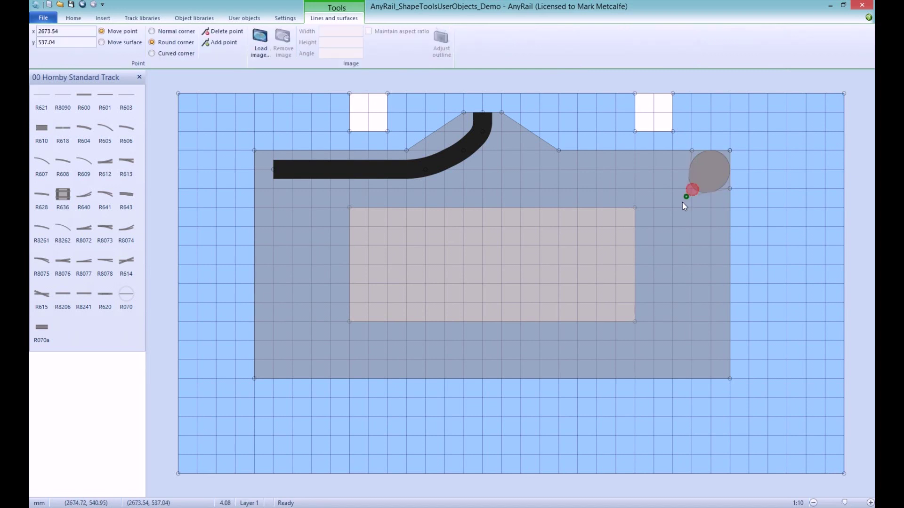
{"action": "right_click", "coordinate": [713, 201]}
{"action": "left_click", "coordinate": [744, 247]}
{"action": "left_click", "coordinate": [708, 187]}
{"action": "left_click_drag", "start_coordinate": [713, 213], "coordinate": [711, 227]}
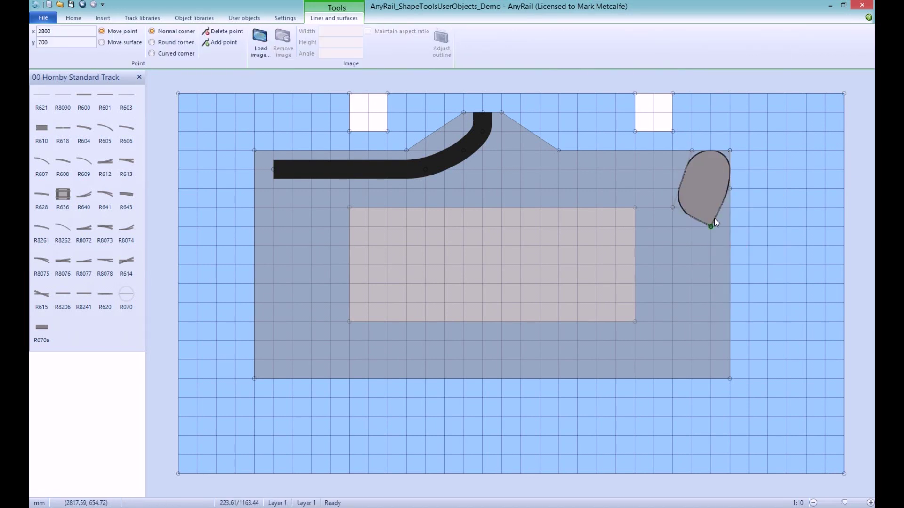
Step: Add a point on the left side of the reshaped circle and move it to about (2600, 400) mm
{"action": "right_click", "coordinate": [684, 174]}
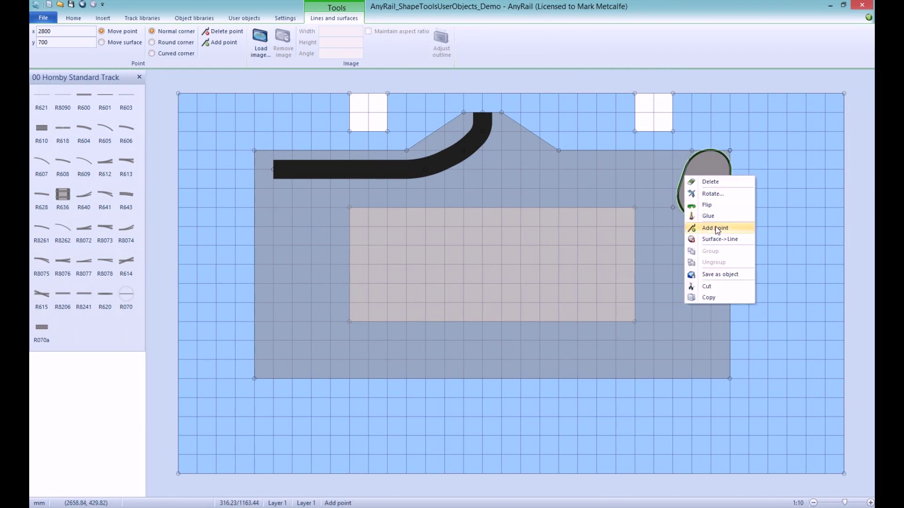
{"action": "left_click", "coordinate": [696, 228]}
{"action": "mouse_move", "coordinate": [691, 169]}
{"action": "left_mouse_down"}
{"action": "mouse_move", "coordinate": [665, 163]}
{"action": "mouse_move", "coordinate": [676, 171]}
{"action": "left_mouse_up"}
Step: Apply round corners to all points of the reshaped circle to give it a smooth pond-like outline
{"action": "left_click", "coordinate": [680, 161]}
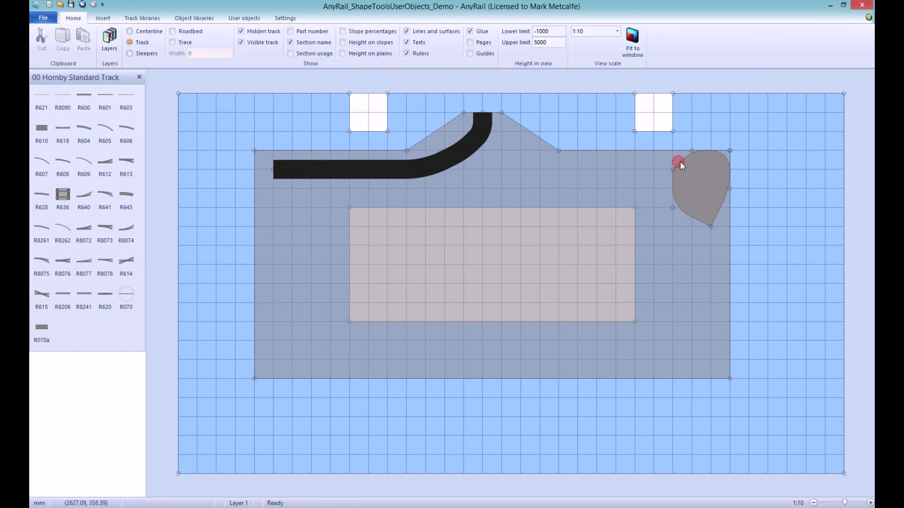
{"action": "left_click", "coordinate": [473, 32]}
{"action": "left_click", "coordinate": [473, 42]}
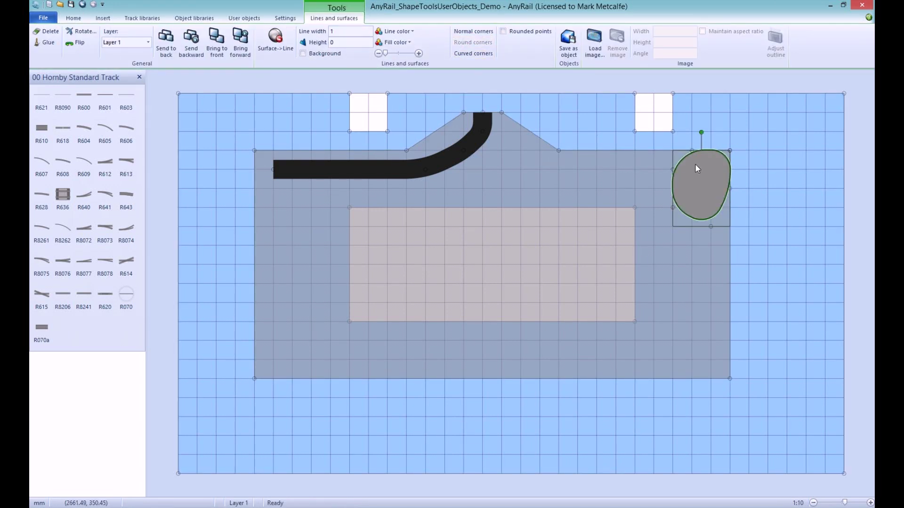
{"action": "left_click", "coordinate": [684, 73]}
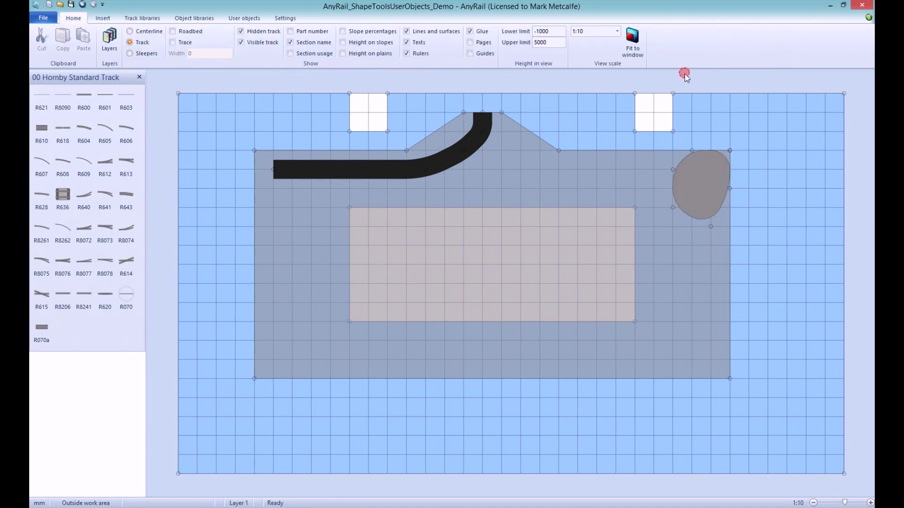
Step: Set both the fill colour and the line colour of the pond-shaped surface to the same bright blue
{"action": "left_click", "coordinate": [682, 162]}
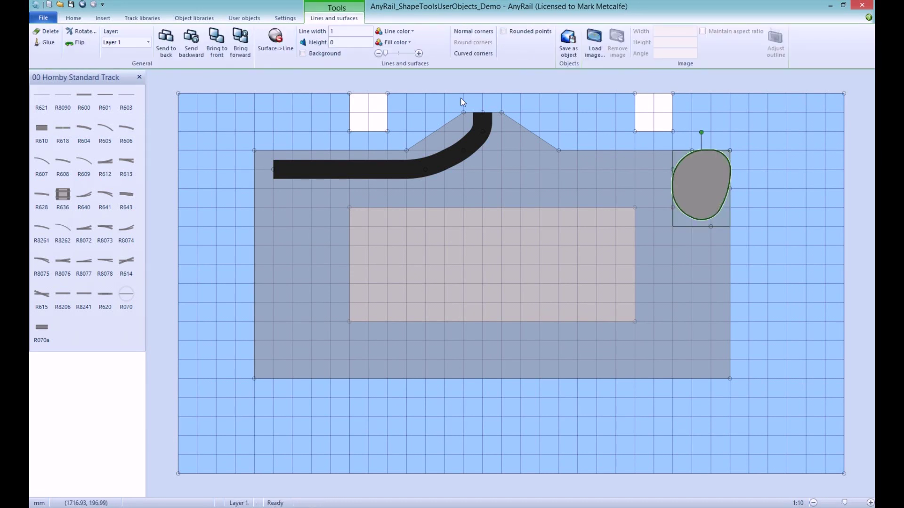
{"action": "left_click", "coordinate": [404, 44]}
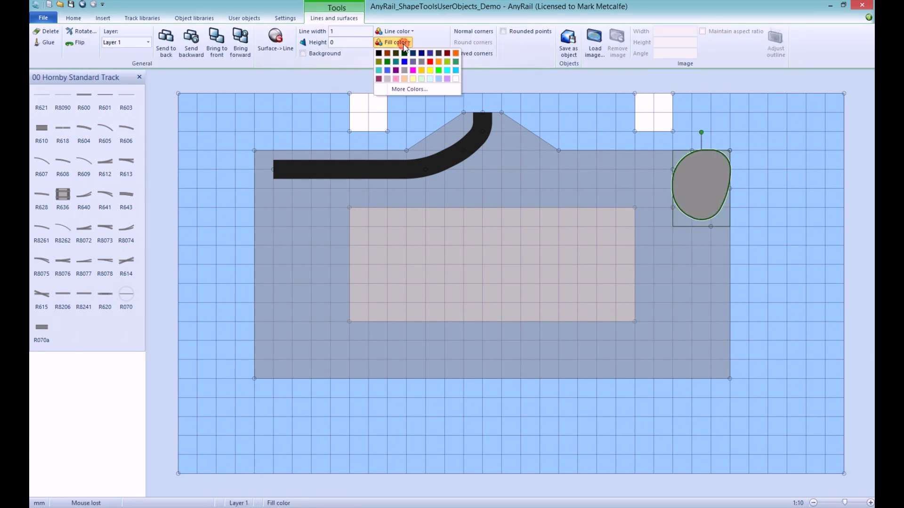
{"action": "left_click", "coordinate": [387, 70]}
{"action": "left_click", "coordinate": [398, 31]}
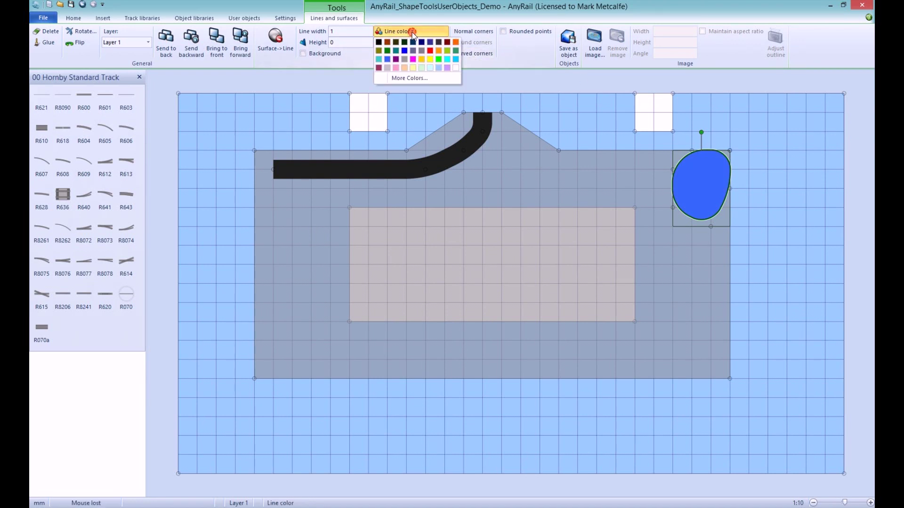
{"action": "left_click", "coordinate": [388, 59]}
{"action": "left_click", "coordinate": [625, 80]}
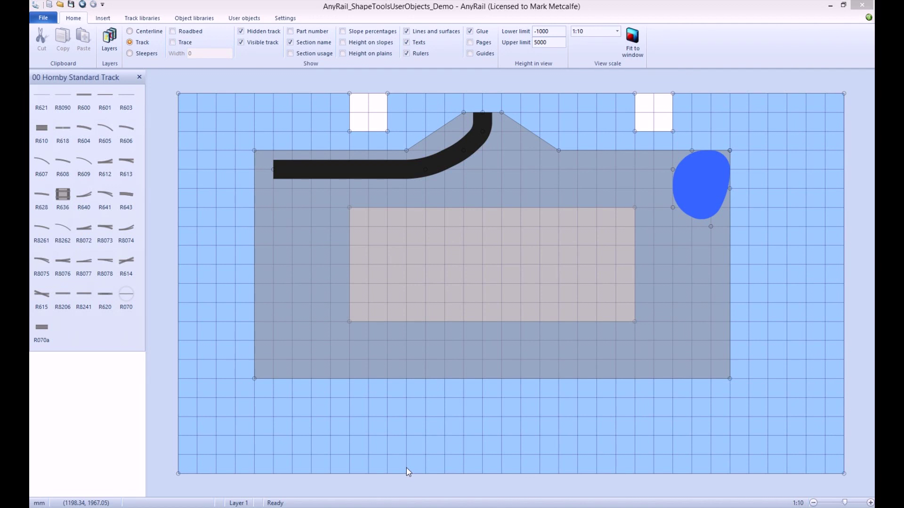
Step: Open the Hornby user objects library for OO scale
{"action": "left_click", "coordinate": [244, 19]}
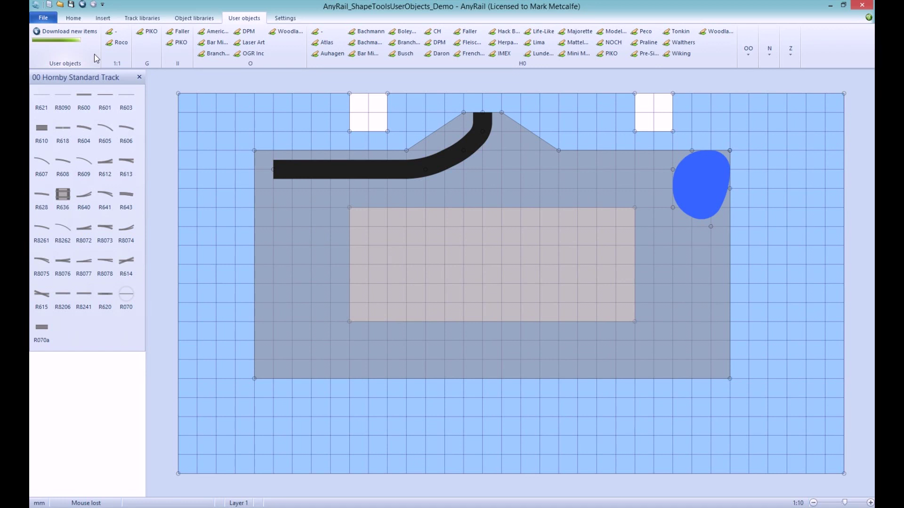
{"action": "left_click", "coordinate": [747, 51]}
{"action": "left_click", "coordinate": [748, 87]}
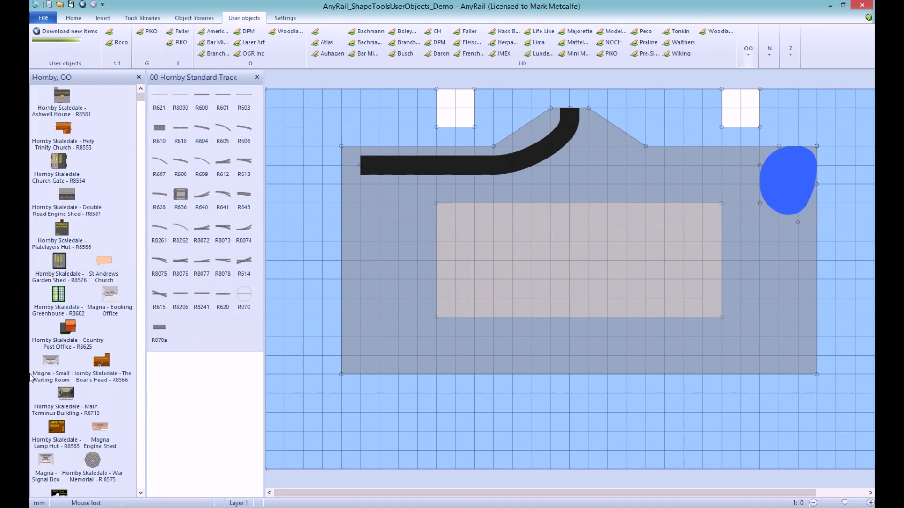
Step: Set the snap-to-grid size for lines and surfaces to 10 mm
{"action": "left_click", "coordinate": [284, 18]}
{"action": "left_click", "coordinate": [600, 53]}
{"action": "left_click", "coordinate": [577, 42]}
{"action": "left_click", "coordinate": [595, 54]}
{"action": "type", "text": "10"}
{"action": "key", "text": "Return"}
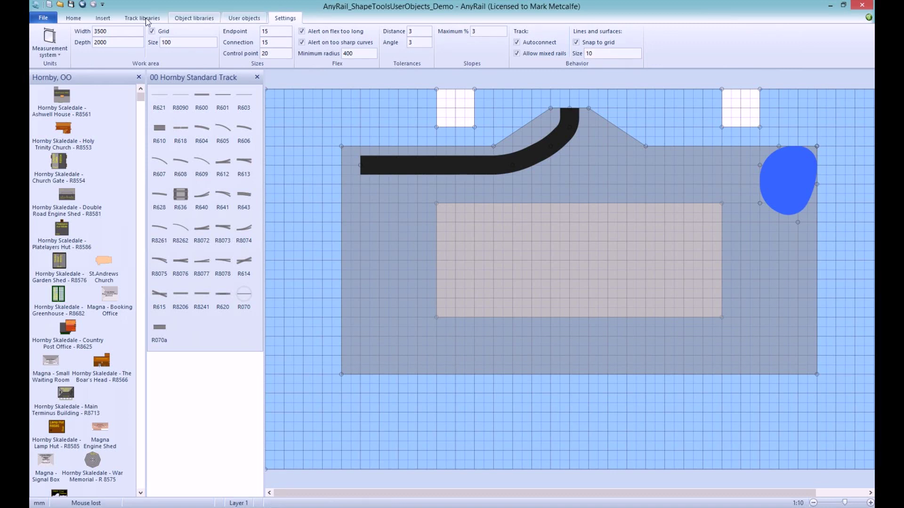
Step: Add a 100 x 100 mm rectangle with its upper-left corner at (1100, 500) mm and move its right-hand corners to x 1280 mm
{"action": "left_click", "coordinate": [75, 18]}
{"action": "left_click", "coordinate": [616, 31]}
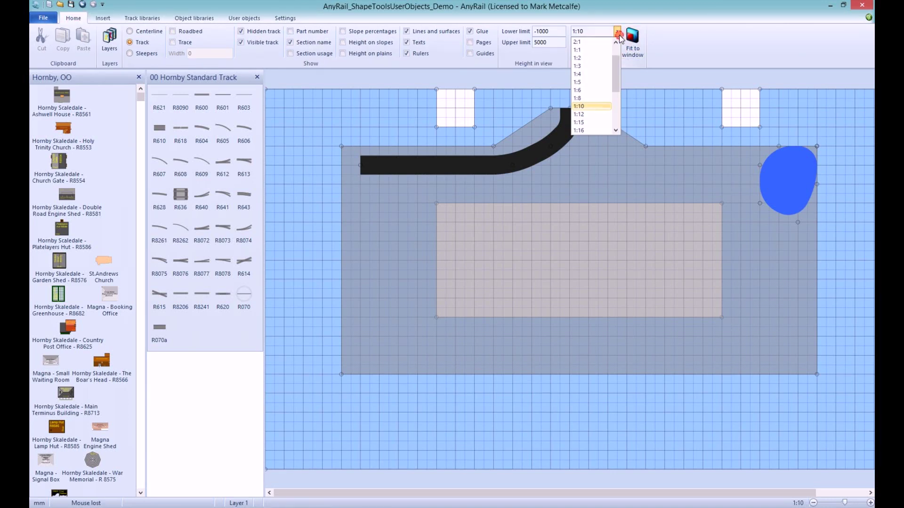
{"action": "left_click", "coordinate": [602, 60]}
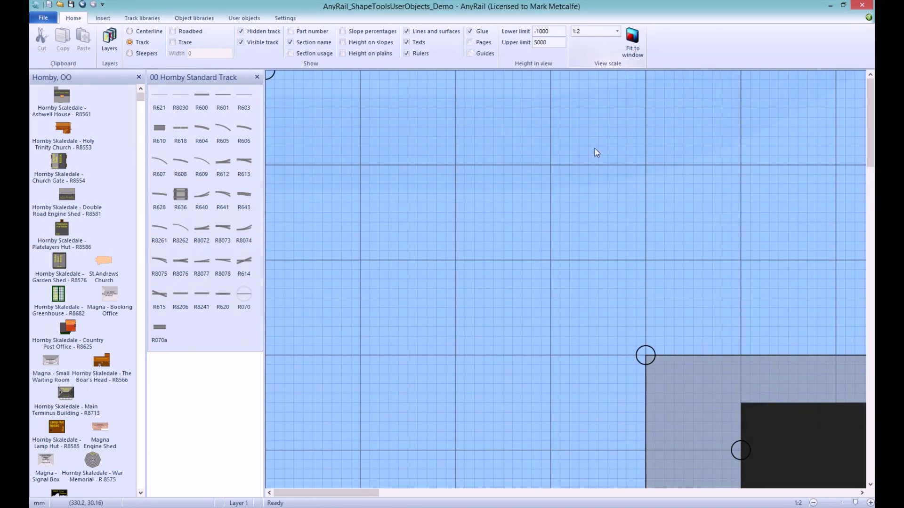
{"action": "left_click", "coordinate": [102, 17]}
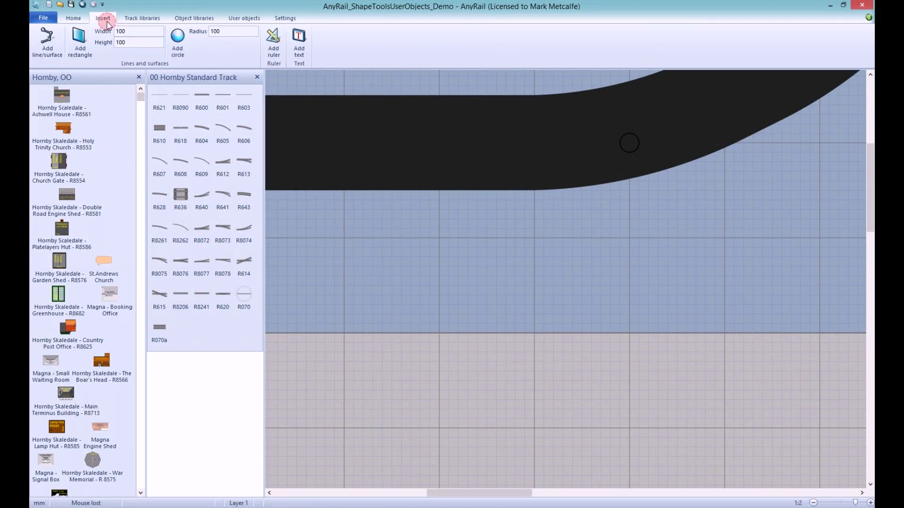
{"action": "left_click", "coordinate": [81, 43]}
{"action": "left_click", "coordinate": [478, 271]}
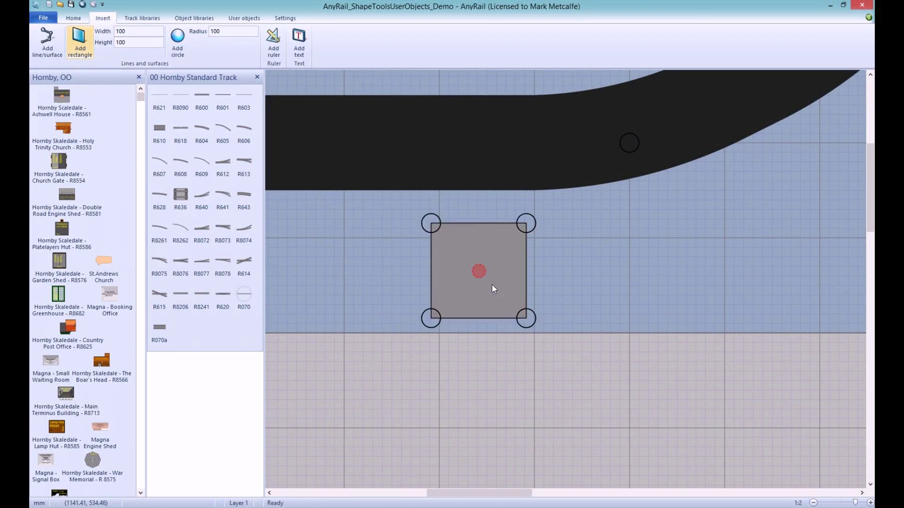
{"action": "left_click_drag", "start_coordinate": [476, 223], "coordinate": [484, 238]}
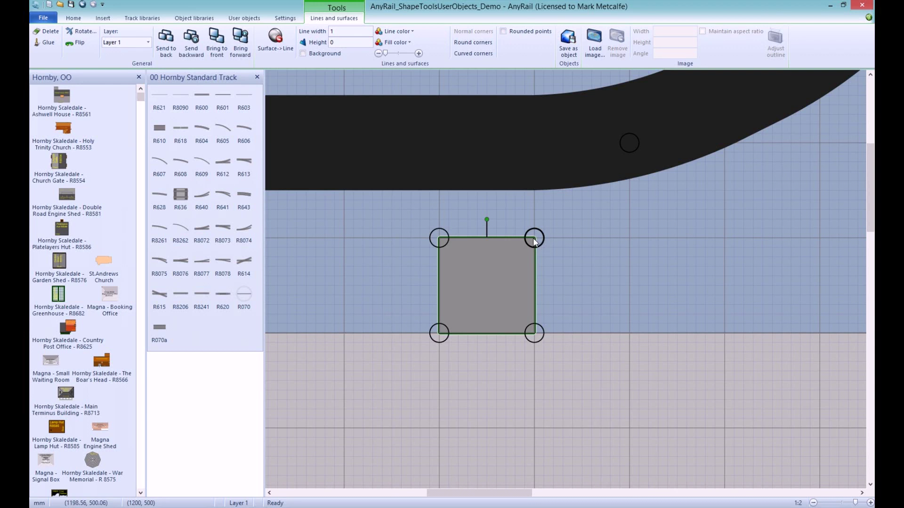
{"action": "left_click_drag", "start_coordinate": [534, 239], "coordinate": [613, 240]}
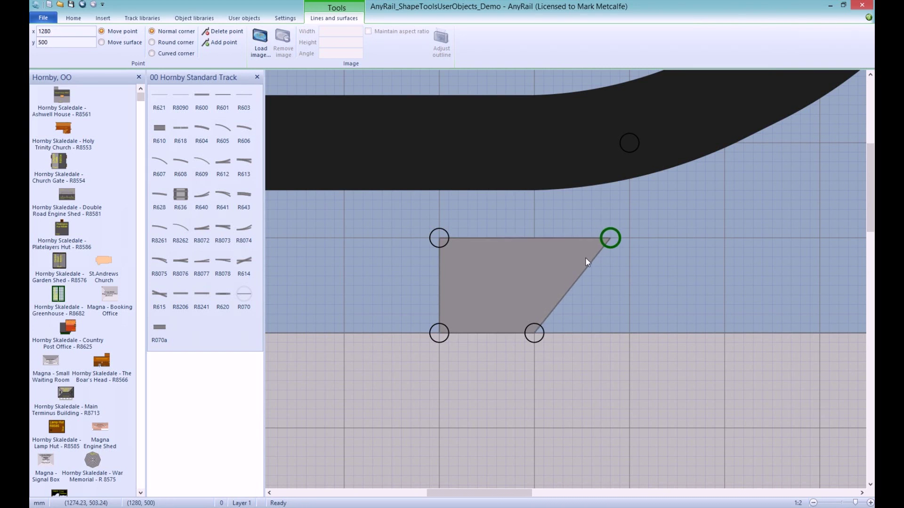
{"action": "left_click_drag", "start_coordinate": [535, 336], "coordinate": [611, 334]}
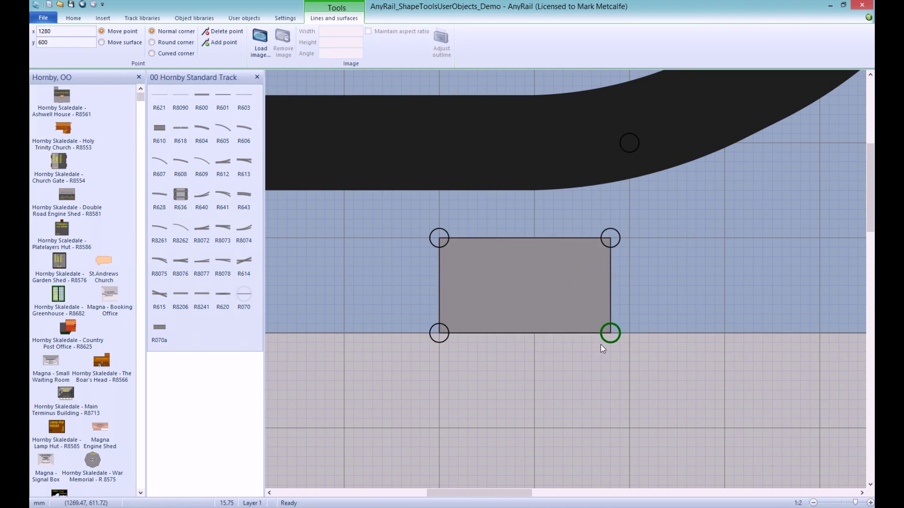
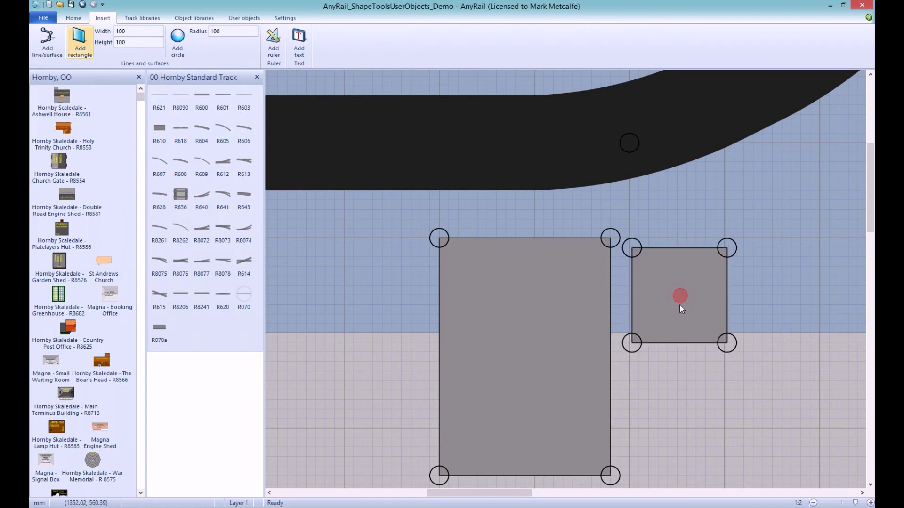
Step: Move the second rectangle's upper-left corner to (1300, 500) mm and resize the rectangle to about 150 x 170 mm by its corner points
{"action": "left_click_drag", "start_coordinate": [664, 248], "coordinate": [664, 241]}
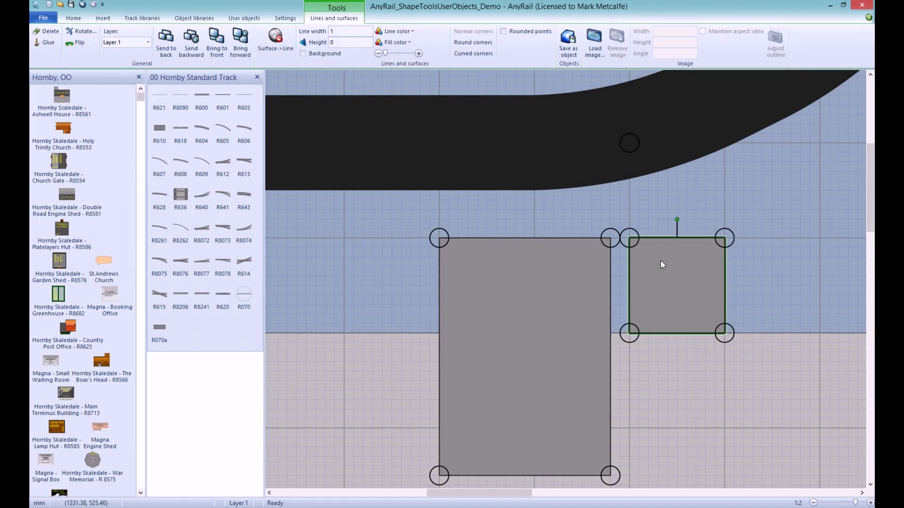
{"action": "left_click_drag", "start_coordinate": [724, 238], "coordinate": [772, 241]}
{"action": "left_click_drag", "start_coordinate": [724, 333], "coordinate": [772, 401]}
{"action": "left_click_drag", "start_coordinate": [630, 334], "coordinate": [630, 401]}
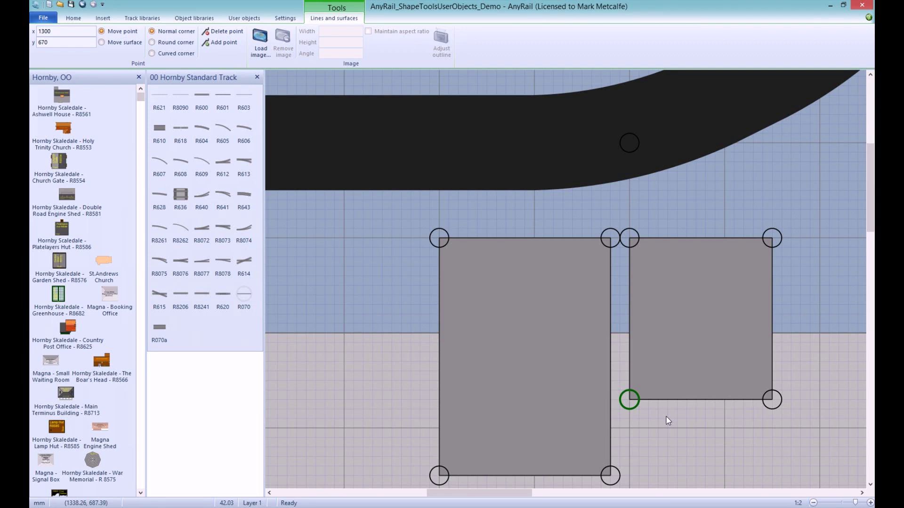
Step: Draw a vertical line about 150 mm long inside the smaller rectangle, from about (1350, 660) to (1350, 510) mm
{"action": "left_click", "coordinate": [73, 17]}
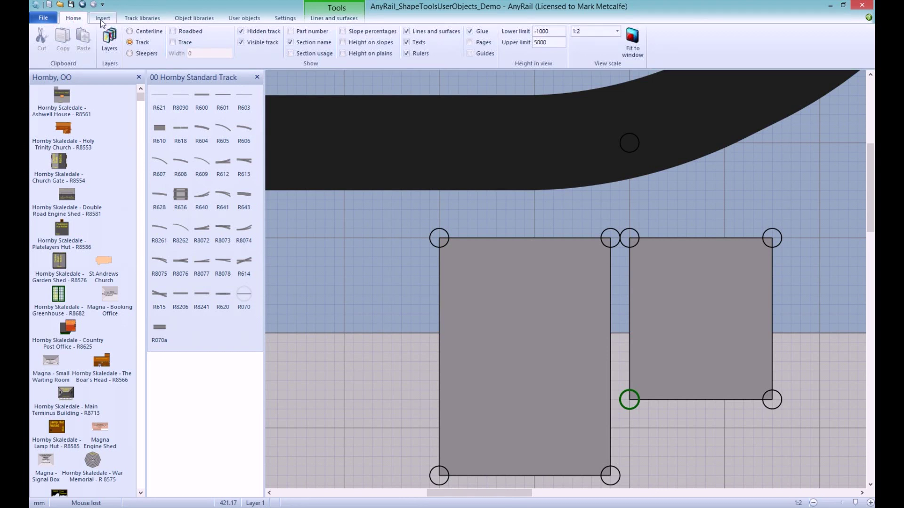
{"action": "left_click", "coordinate": [102, 17]}
{"action": "left_click", "coordinate": [47, 42]}
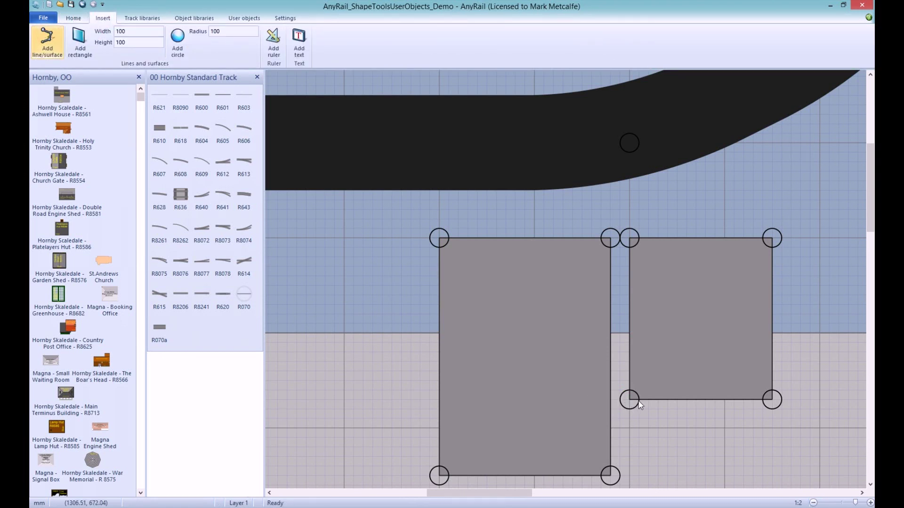
{"action": "left_click", "coordinate": [677, 390]}
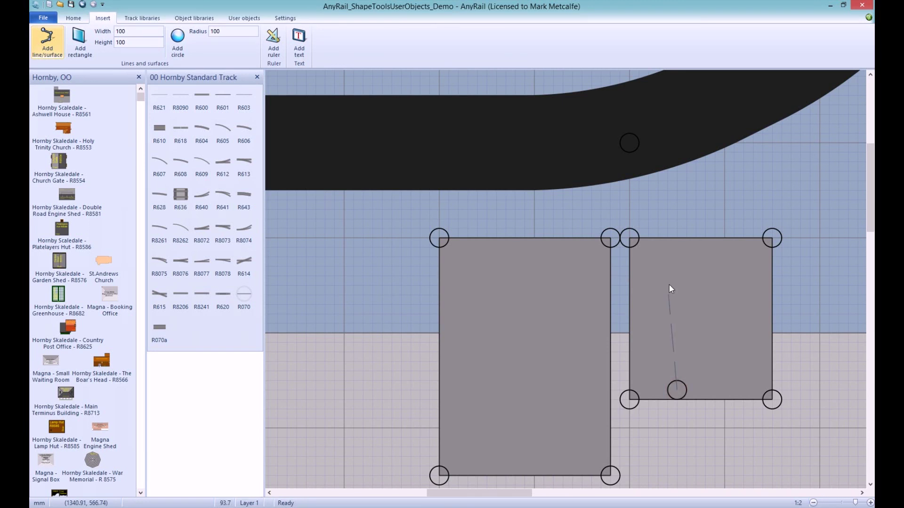
{"action": "left_click", "coordinate": [676, 251]}
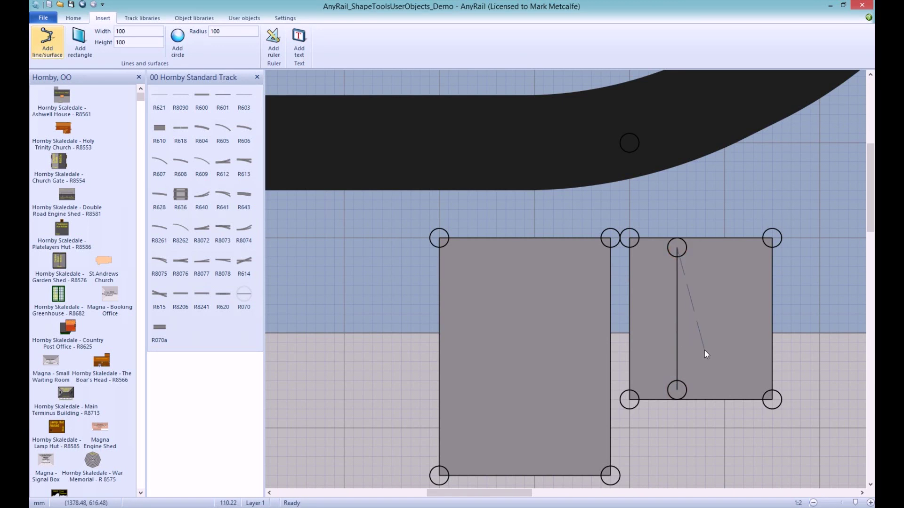
{"action": "key", "text": "Escape"}
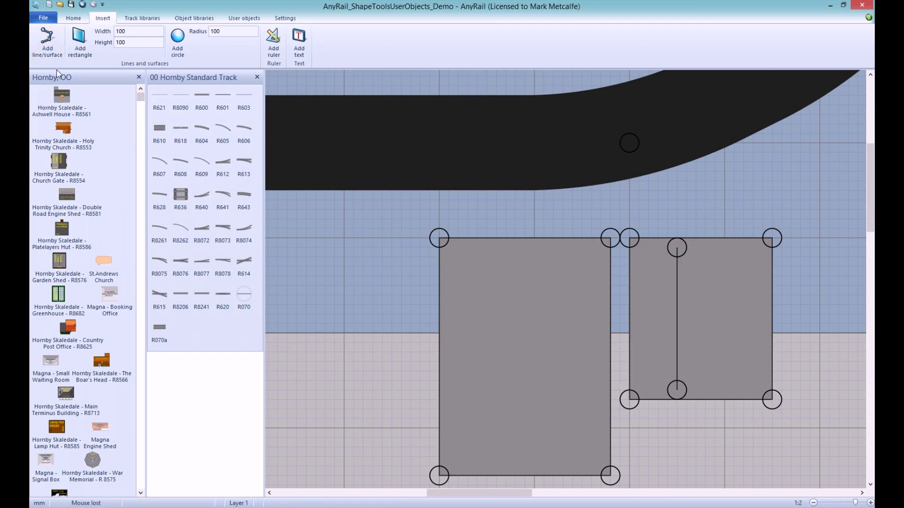
Step: Draw a second vertical line at about x 1400 mm across the smaller rectangle, from its lower edge to its upper edge
{"action": "left_click", "coordinate": [47, 42]}
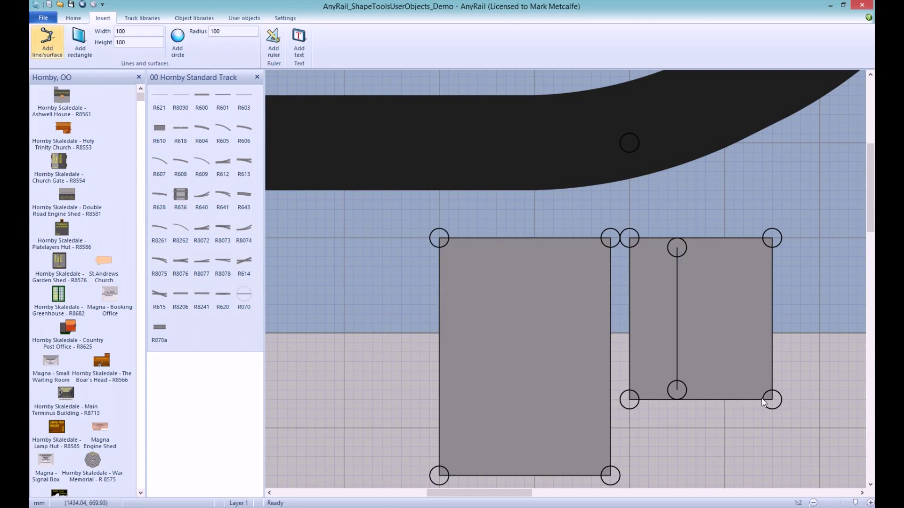
{"action": "left_click", "coordinate": [725, 400]}
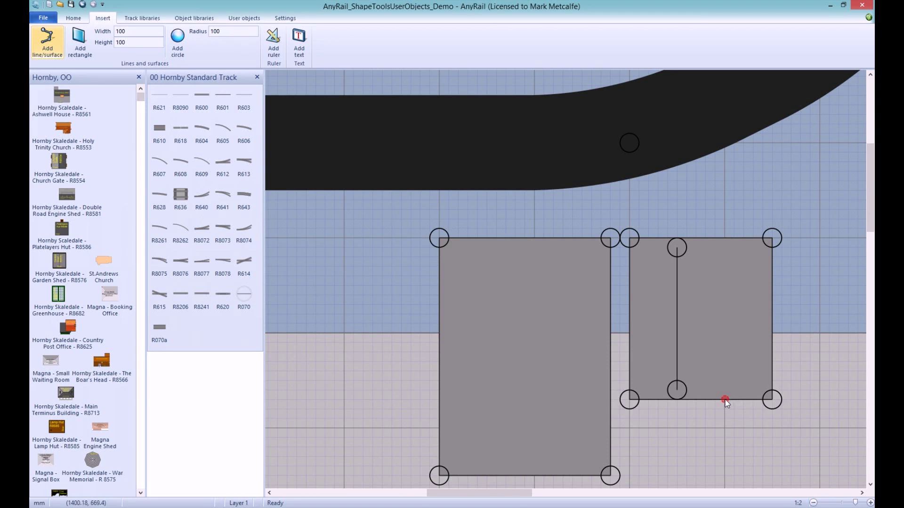
{"action": "left_click", "coordinate": [725, 240]}
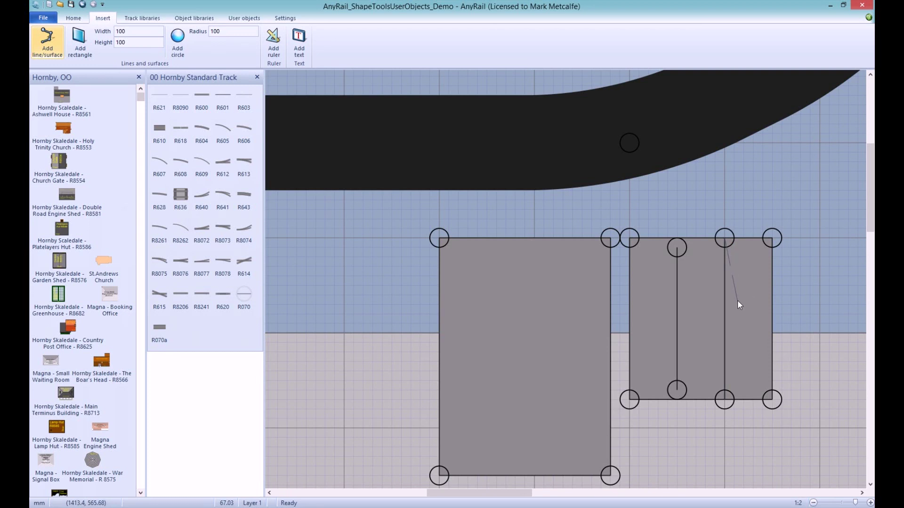
{"action": "key", "text": "Escape"}
Step: Move both end points of the second line about 10 mm inward so it matches the first line's length
{"action": "left_click", "coordinate": [724, 241]}
{"action": "left_click_drag", "start_coordinate": [723, 247], "coordinate": [724, 247]}
{"action": "left_click_drag", "start_coordinate": [724, 399], "coordinate": [723, 385]}
{"action": "left_click", "coordinate": [719, 411]}
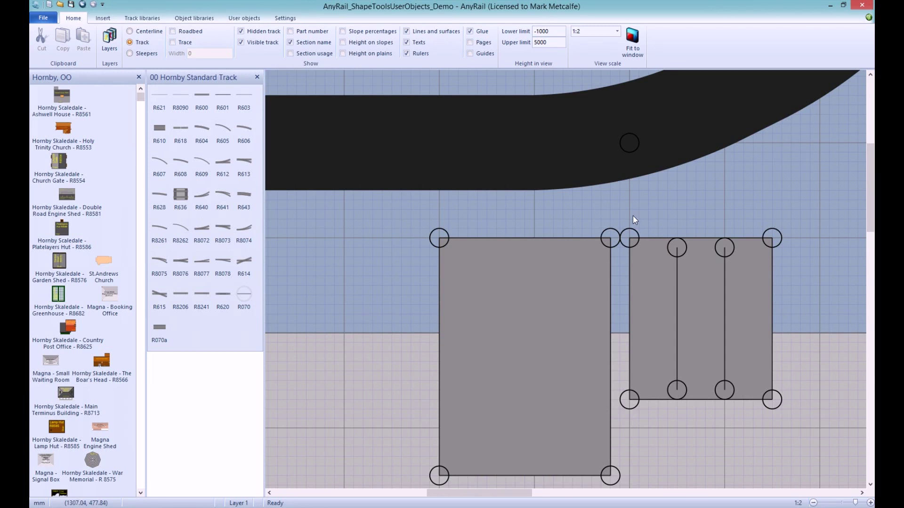
Step: Move the smaller rectangle with its two lines onto the larger one, and centre them there with the snap-to-grid size set to 5 mm
{"action": "left_click_drag", "start_coordinate": [618, 199], "coordinate": [808, 440]}
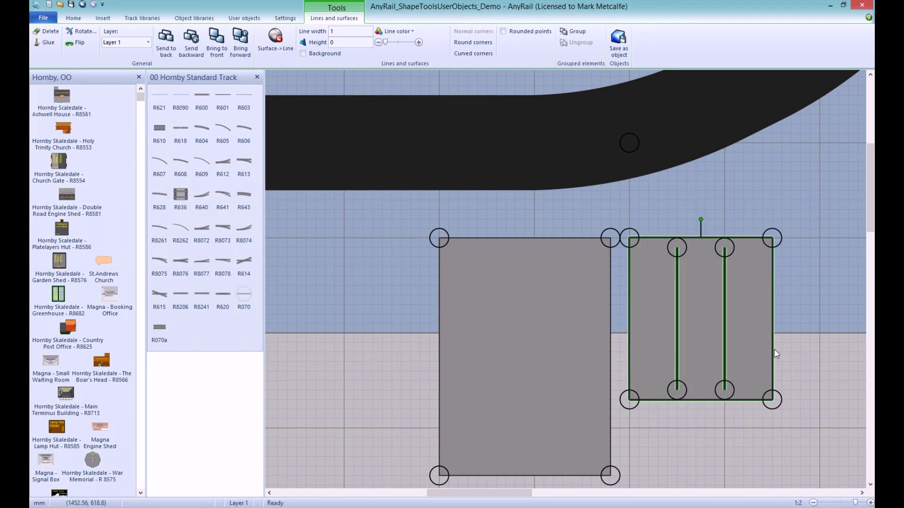
{"action": "left_click_drag", "start_coordinate": [775, 354], "coordinate": [595, 374]}
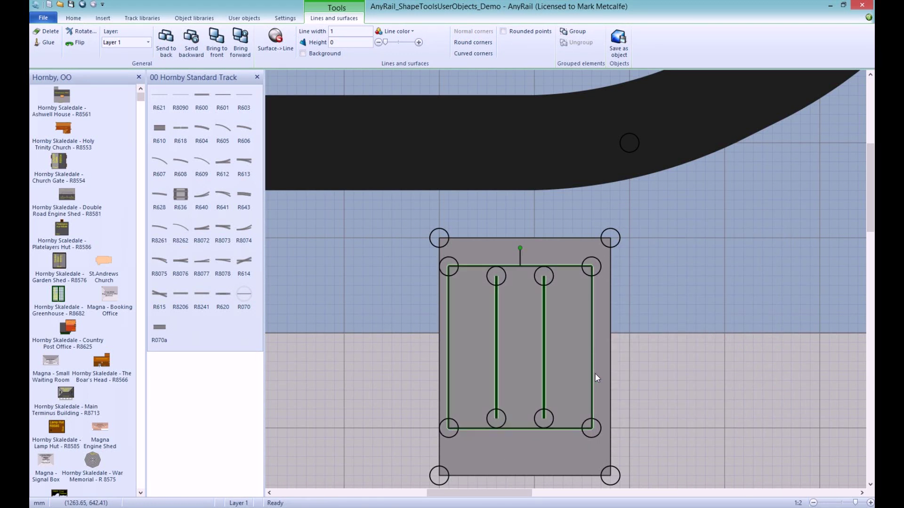
{"action": "left_click", "coordinate": [285, 18]}
{"action": "double_click", "coordinate": [618, 56]}
{"action": "type", "text": "5"}
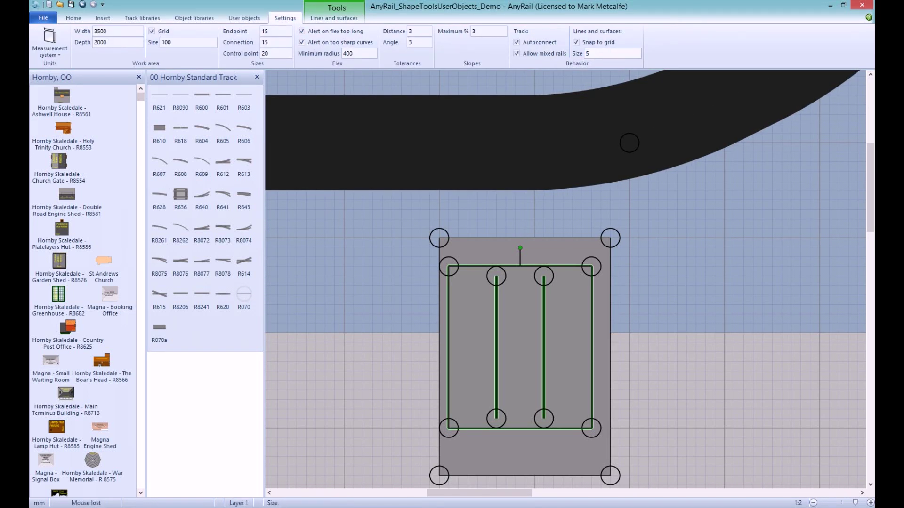
{"action": "left_click", "coordinate": [592, 305]}
{"action": "left_click_drag", "start_coordinate": [592, 303], "coordinate": [597, 315]}
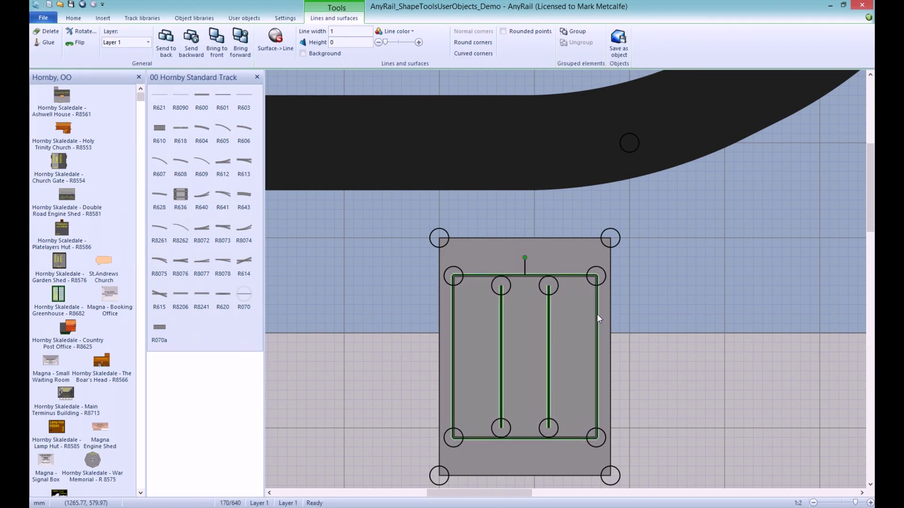
{"action": "left_click", "coordinate": [694, 299]}
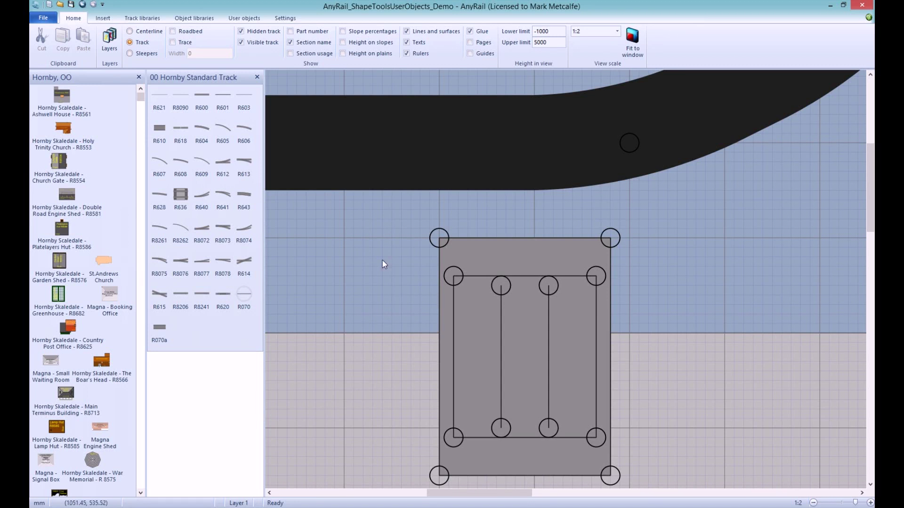
Step: Group both rectangles and the two lines, and start saving the group as an object
{"action": "mouse_move", "coordinate": [423, 201]}
{"action": "left_mouse_down"}
{"action": "mouse_move", "coordinate": [539, 279]}
{"action": "mouse_move", "coordinate": [630, 490]}
{"action": "left_mouse_up"}
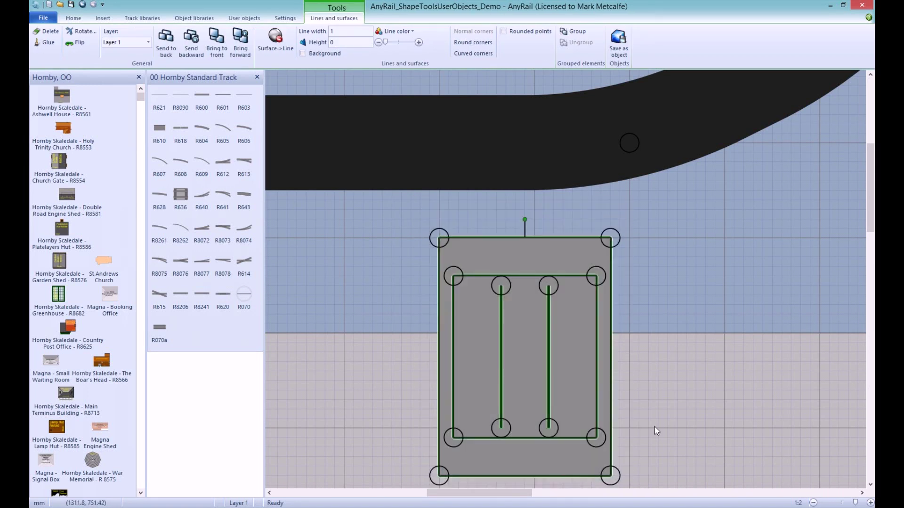
{"action": "left_click", "coordinate": [571, 32]}
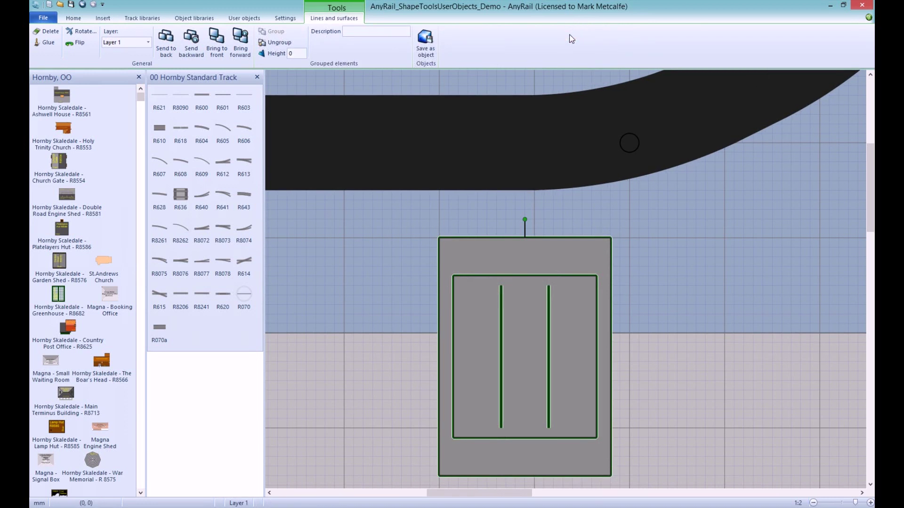
{"action": "left_click", "coordinate": [426, 42]}
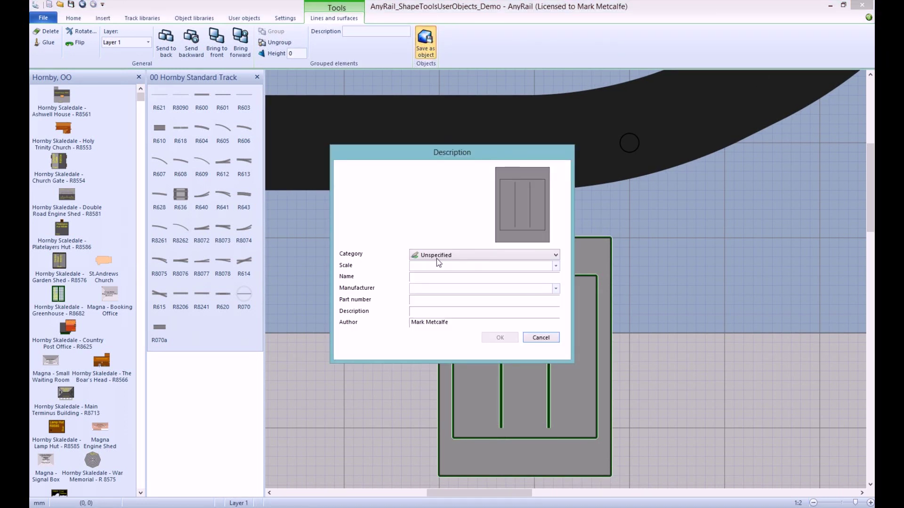
Step: Set the object's category to Structure and its scale to OO
{"action": "left_click", "coordinate": [467, 255]}
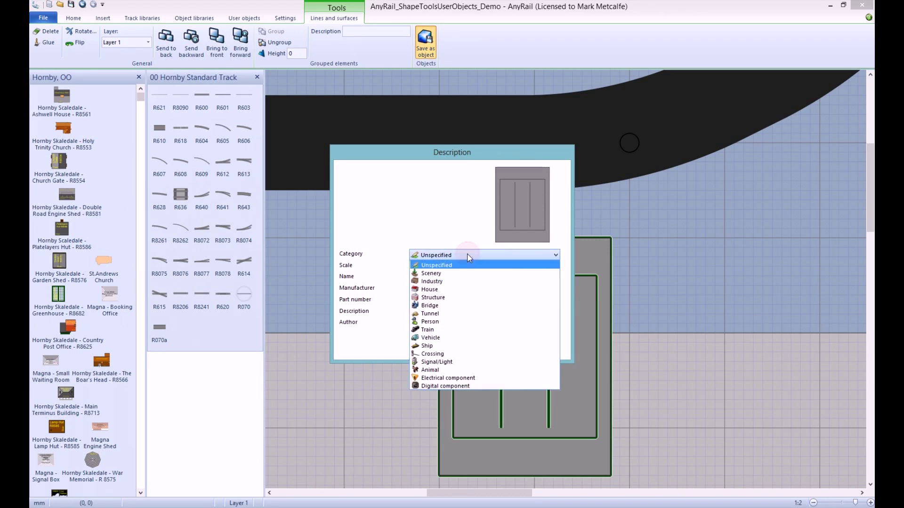
{"action": "left_click", "coordinate": [432, 297]}
{"action": "left_click", "coordinate": [428, 267]}
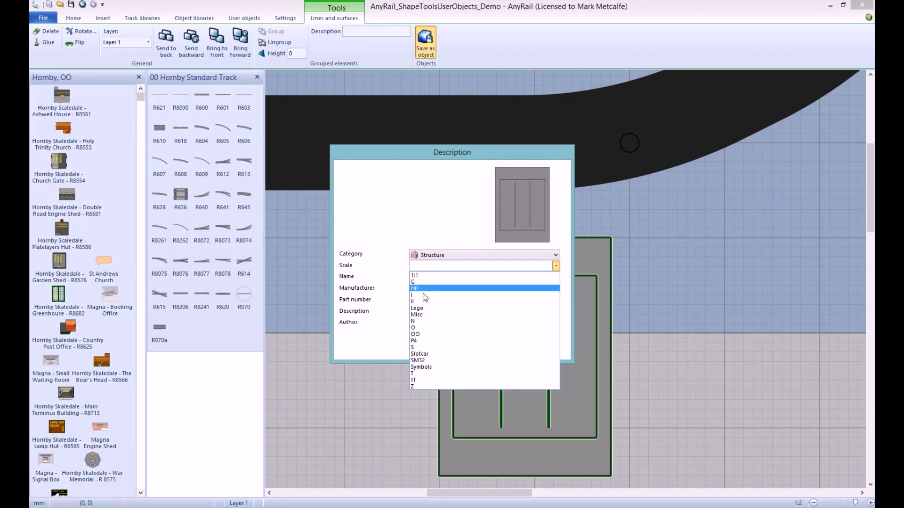
{"action": "left_click", "coordinate": [424, 335]}
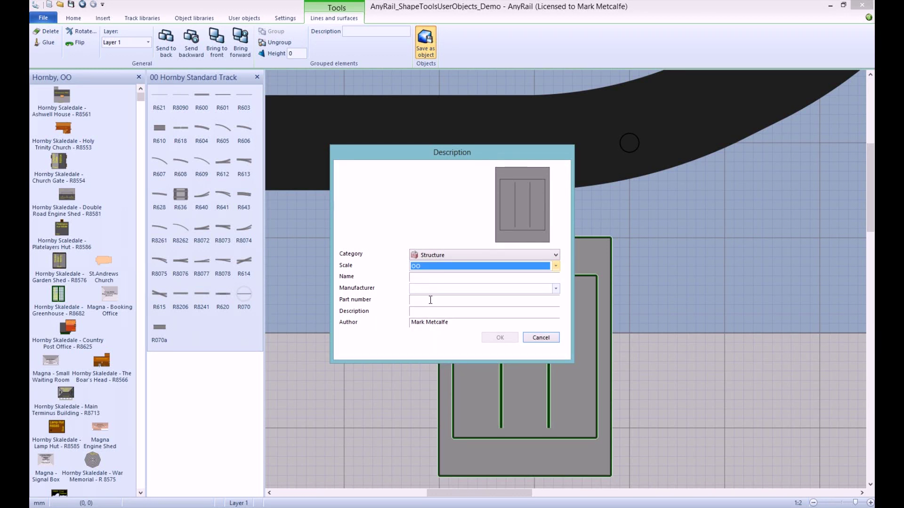
Step: Name the object "Hornby Diesel Refuelling Depot"
{"action": "left_click", "coordinate": [521, 277]}
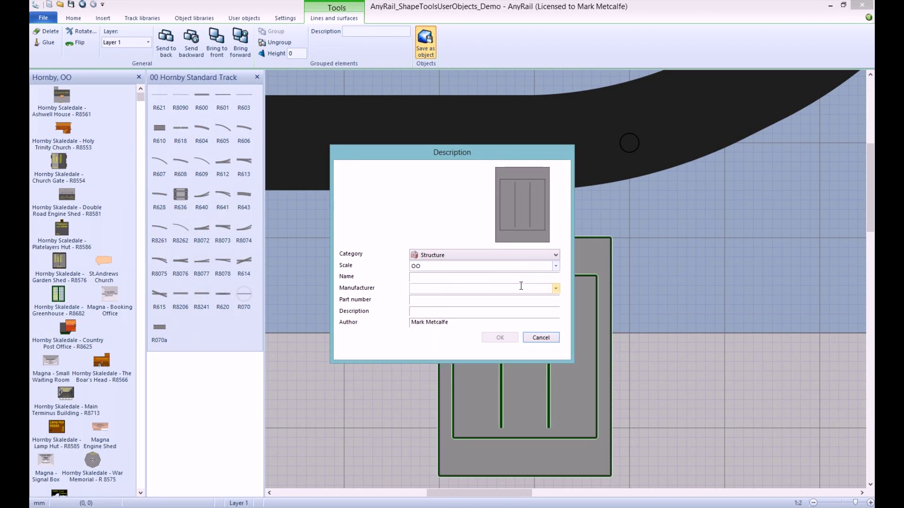
{"action": "type", "text": "Hornby Diesel Refull"}
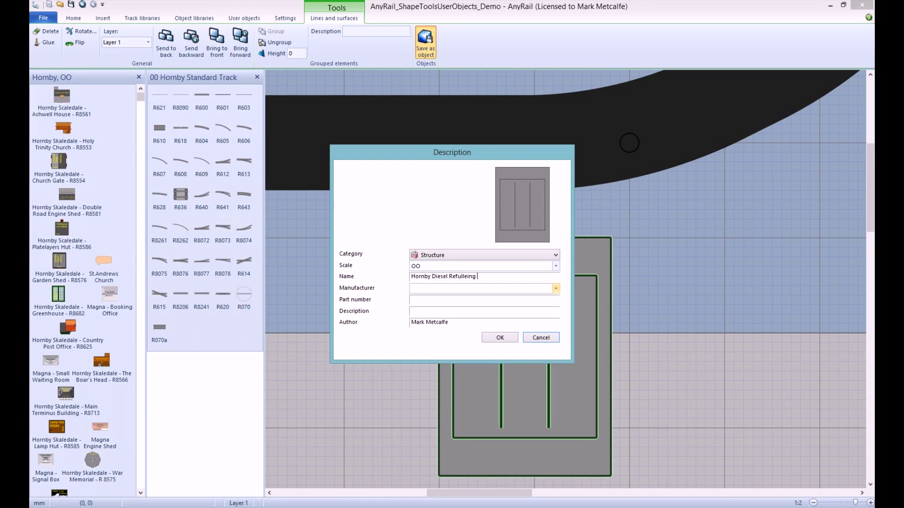
{"action": "type", "text": "eing"}
{"action": "key", "text": "BackSpace"}
{"action": "key", "text": "BackSpace"}
{"action": "key", "text": "BackSpace"}
{"action": "type", "text": "ing Depot"}
Step: Set the object's manufacturer to Hornby and its part number to R8006
{"action": "left_click", "coordinate": [558, 290]}
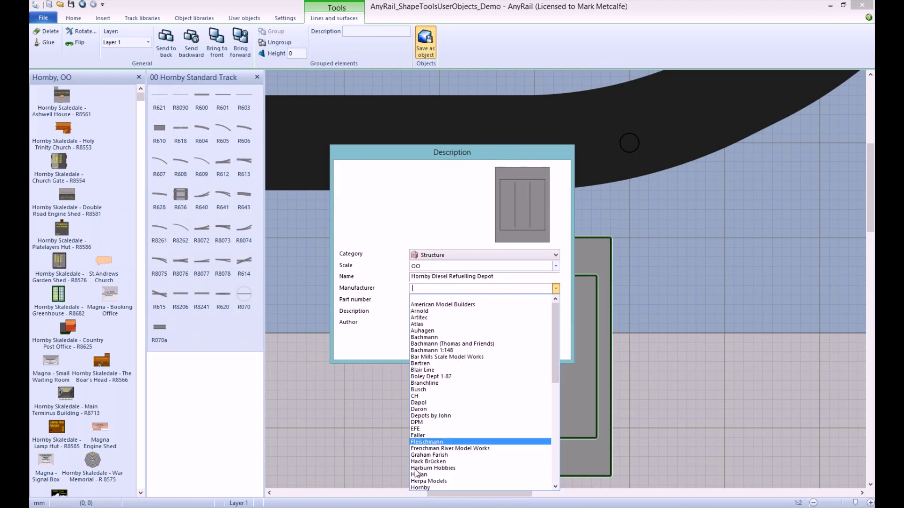
{"action": "left_click", "coordinate": [418, 489]}
{"action": "left_click", "coordinate": [424, 300]}
{"action": "type", "text": "R8006"}
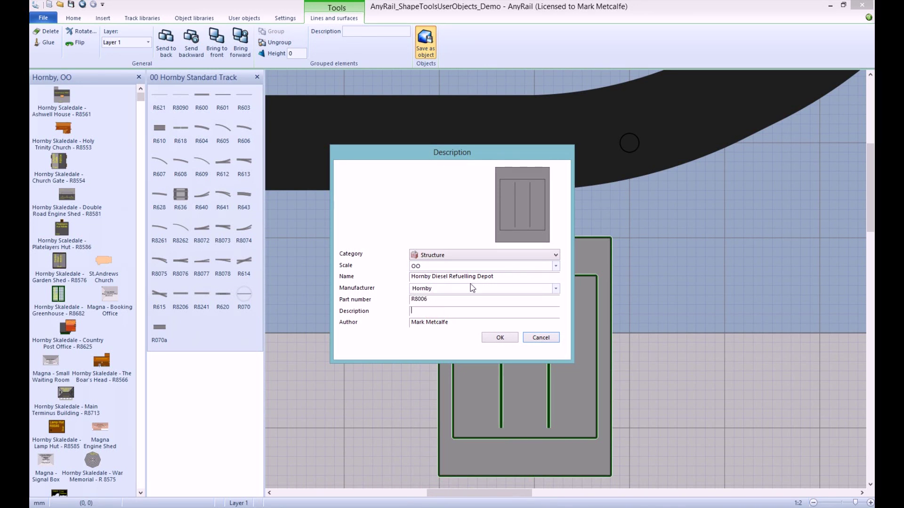
Step: Copy the object's name into its description and save the object to the user library
{"action": "left_click_drag", "start_coordinate": [501, 276], "coordinate": [360, 283]}
{"action": "key", "text": "ctrl+c"}
{"action": "left_click", "coordinate": [412, 312]}
{"action": "key", "text": "ctrl+v"}
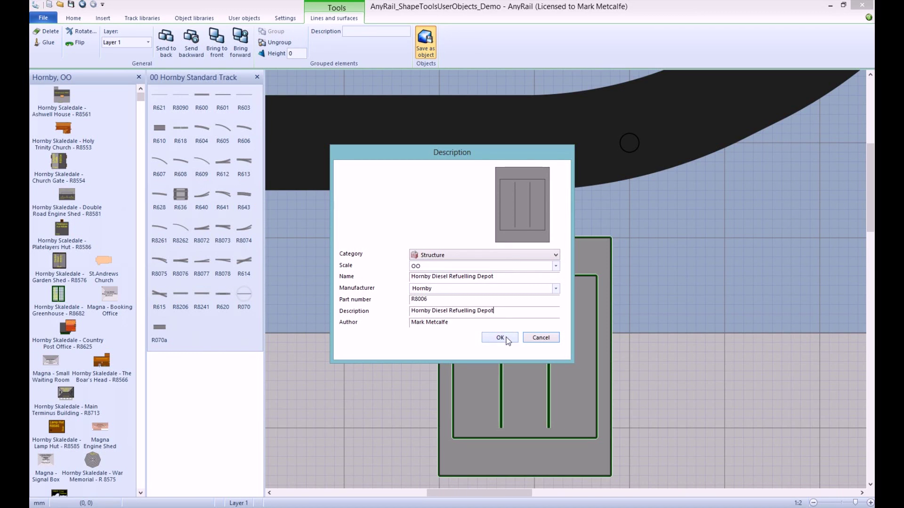
{"action": "left_click", "coordinate": [501, 337]}
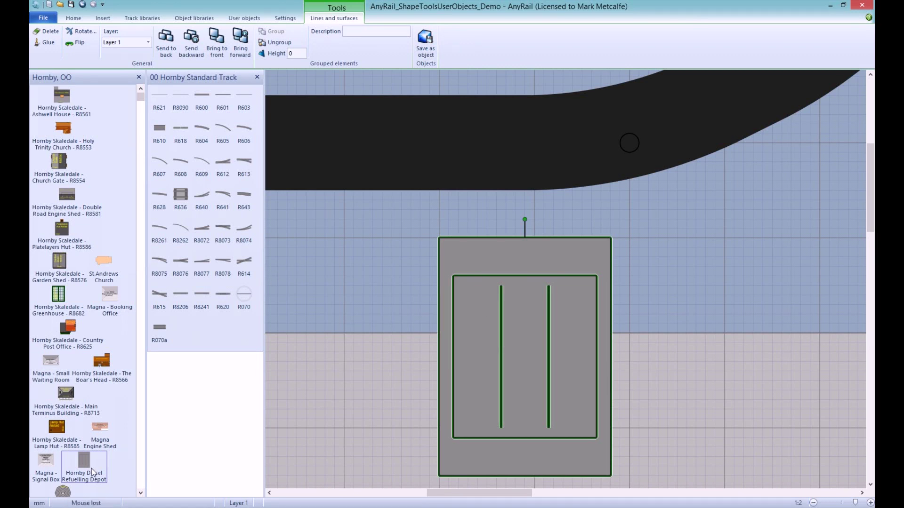
{"action": "mouse_move", "coordinate": [87, 469]}
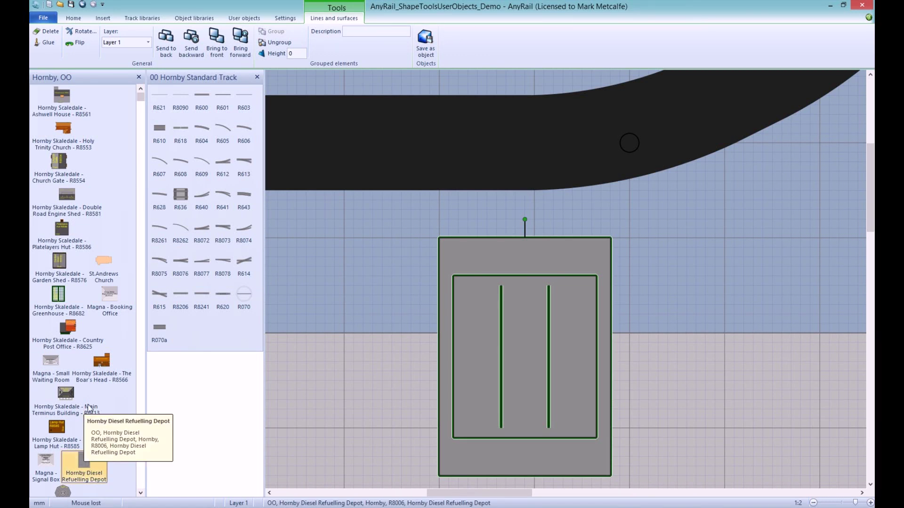